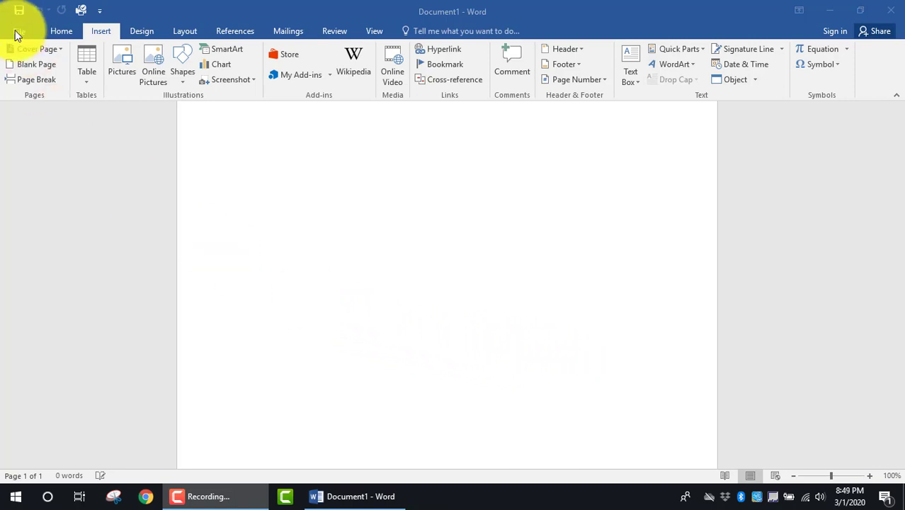
Step: Open the Insert tab's Cover Page gallery of built-in designs
click(60, 31)
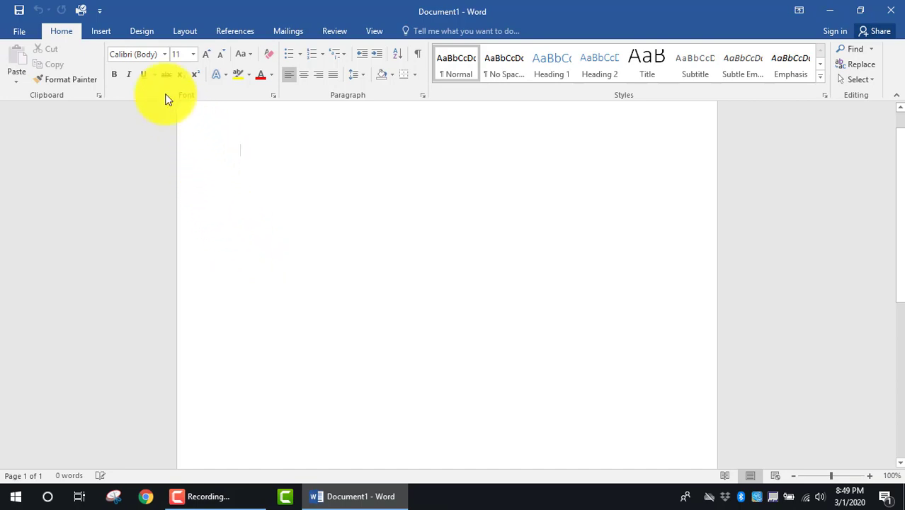
click(102, 31)
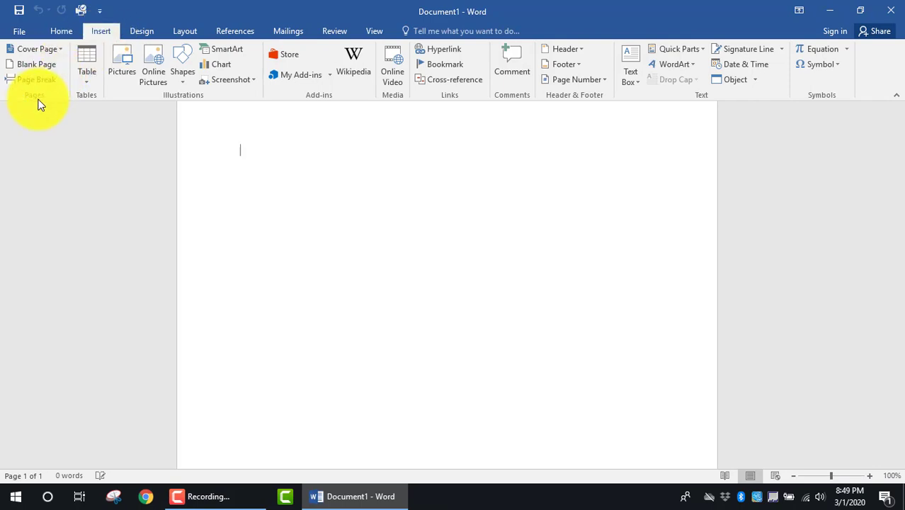
click(59, 54)
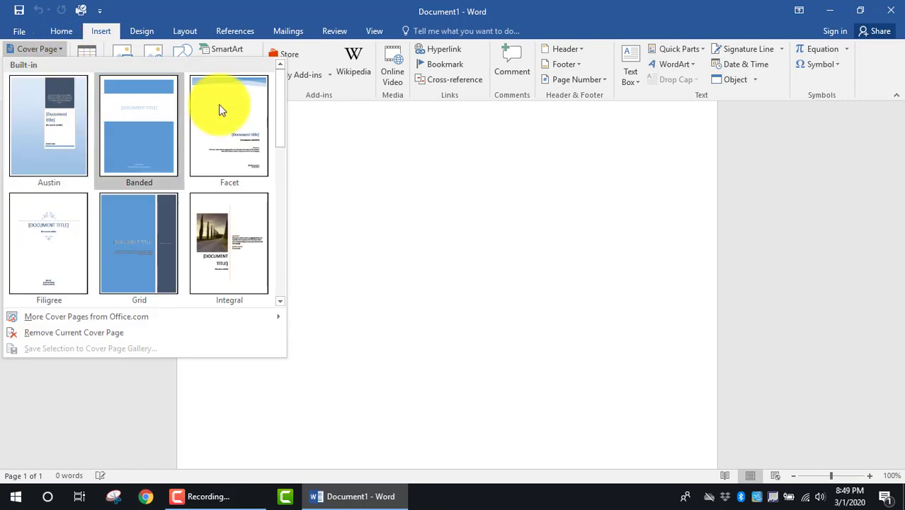
Step: Insert the Banded cover page and replace its document title with RESEARCH
drag(280, 110, 263, 100)
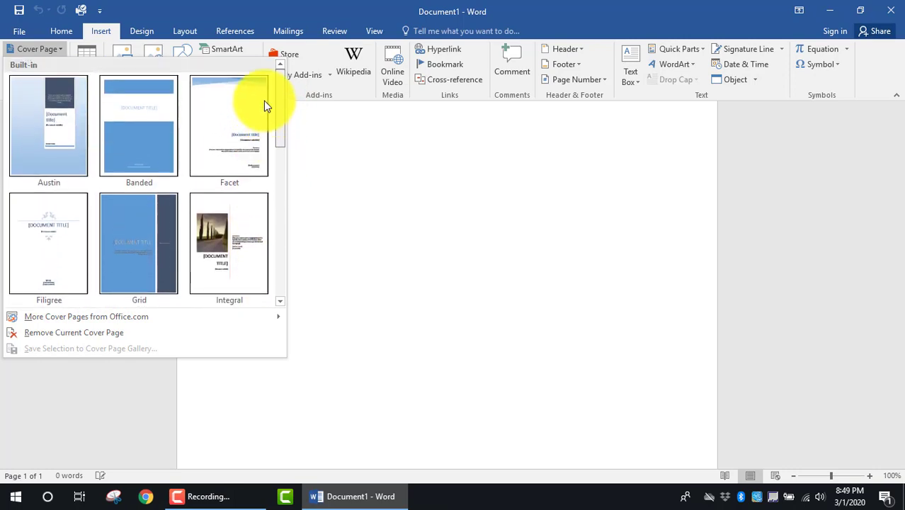
click(150, 142)
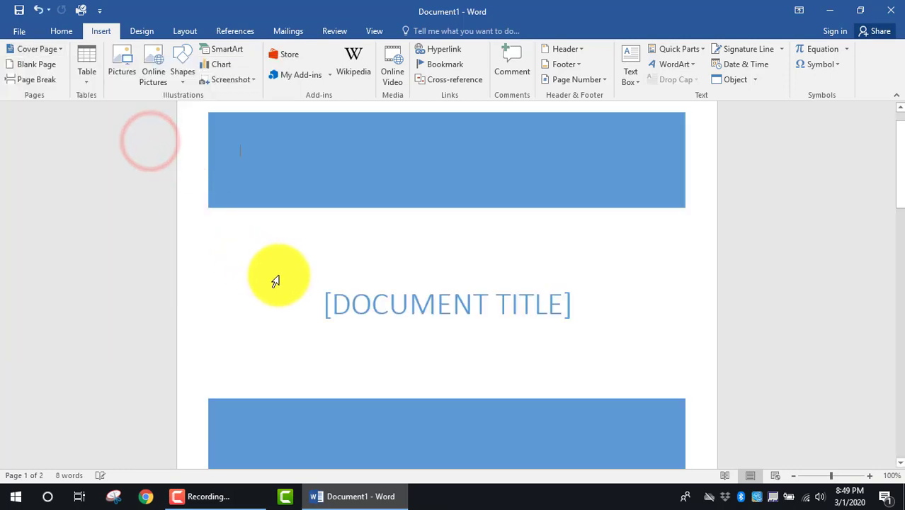
click(386, 299)
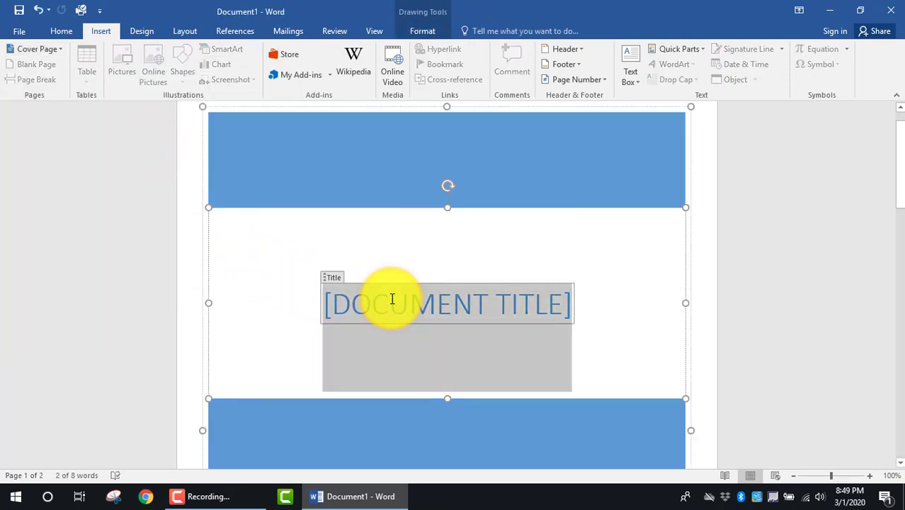
text(RES)
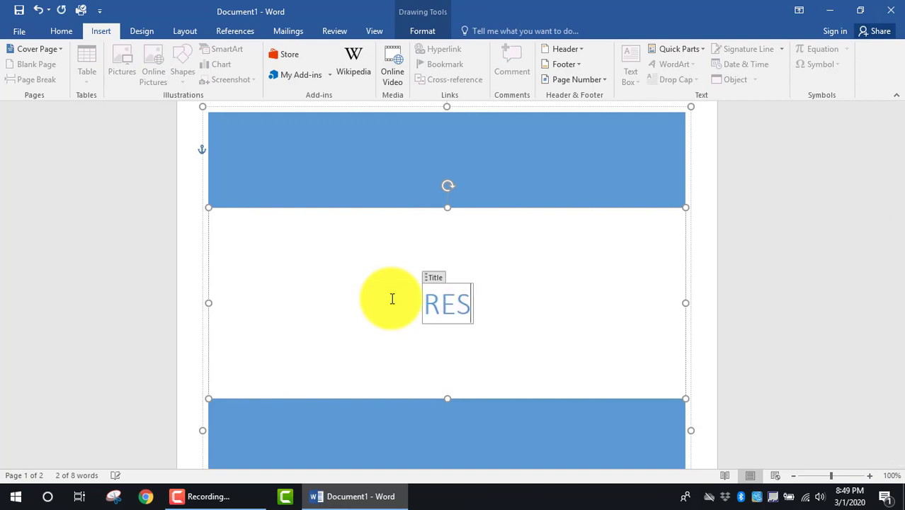
text(EARCH)
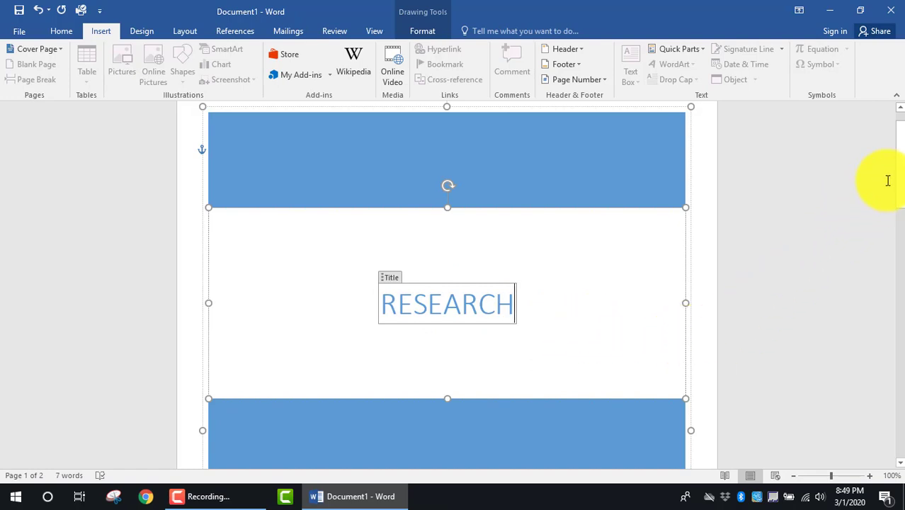
click(712, 263)
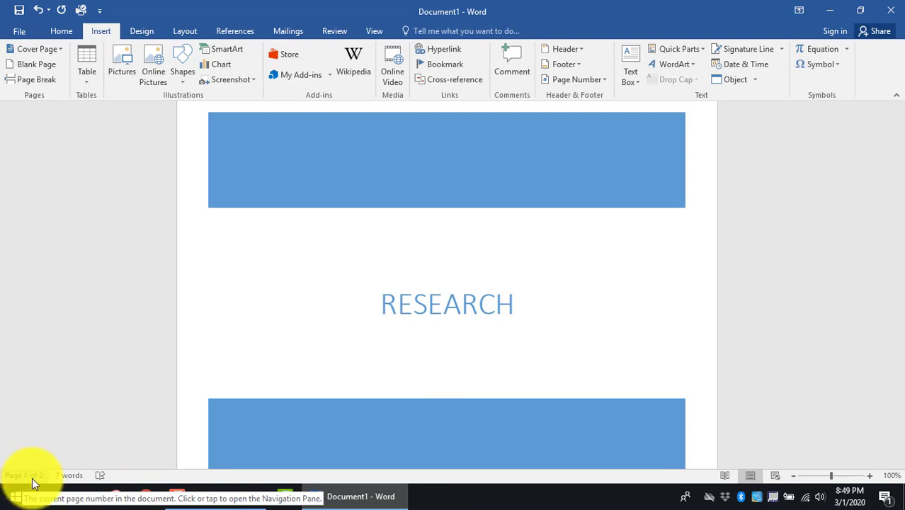
Step: Scroll through the RESEARCH cover page back to the top, then show the Layout tab
drag(898, 185, 889, 322)
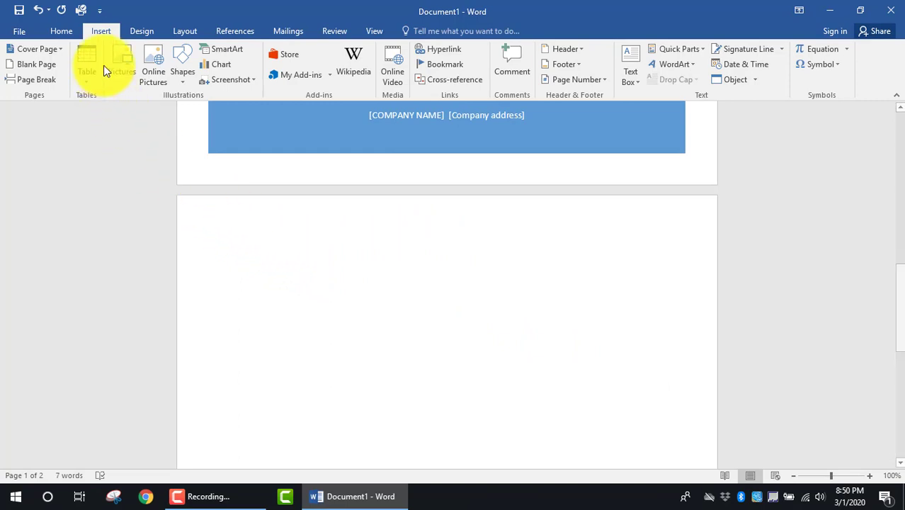
scroll(295, 212, up, 6)
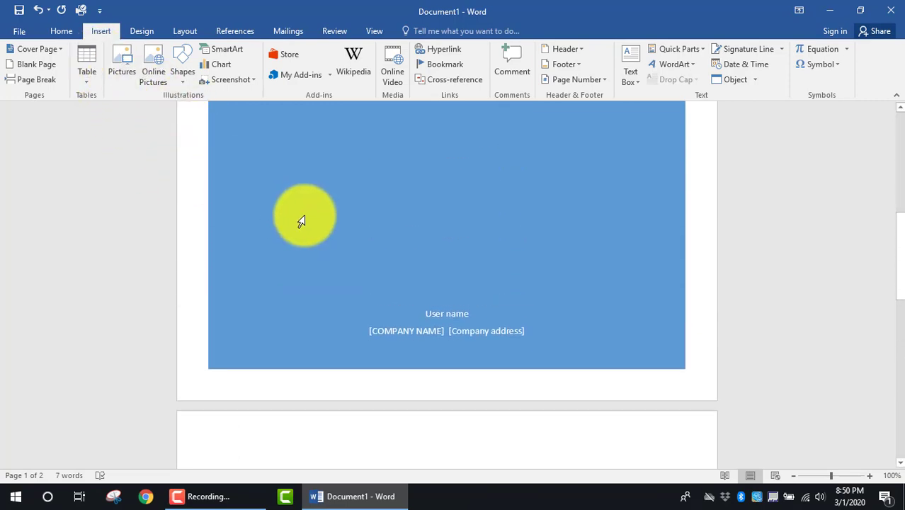
scroll(301, 221, up, 1)
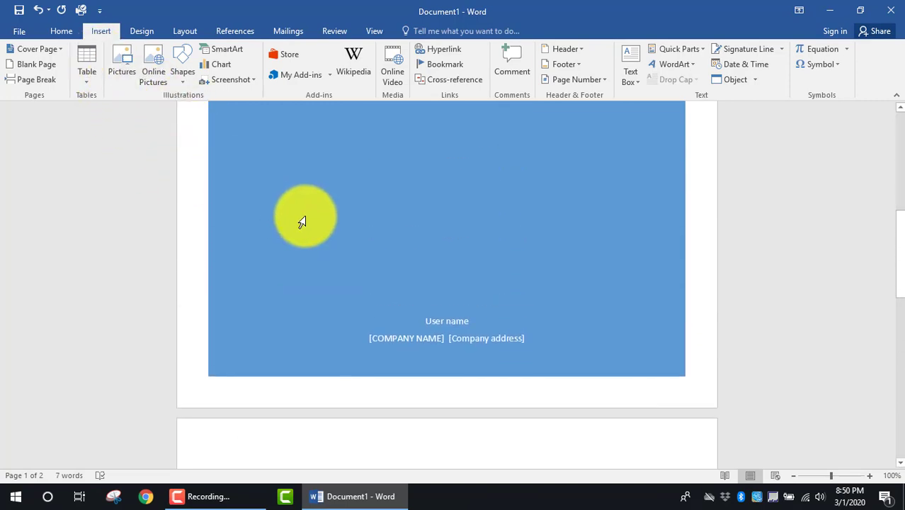
scroll(302, 222, up, 10)
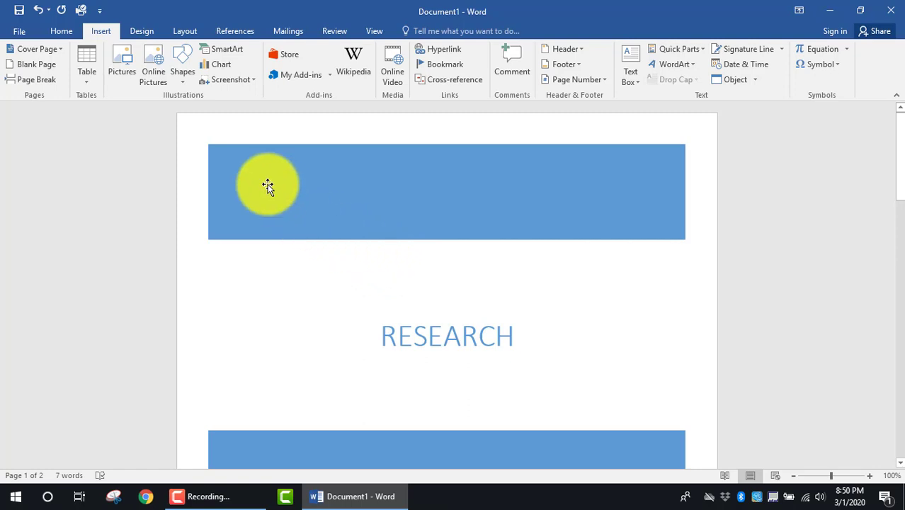
click(185, 32)
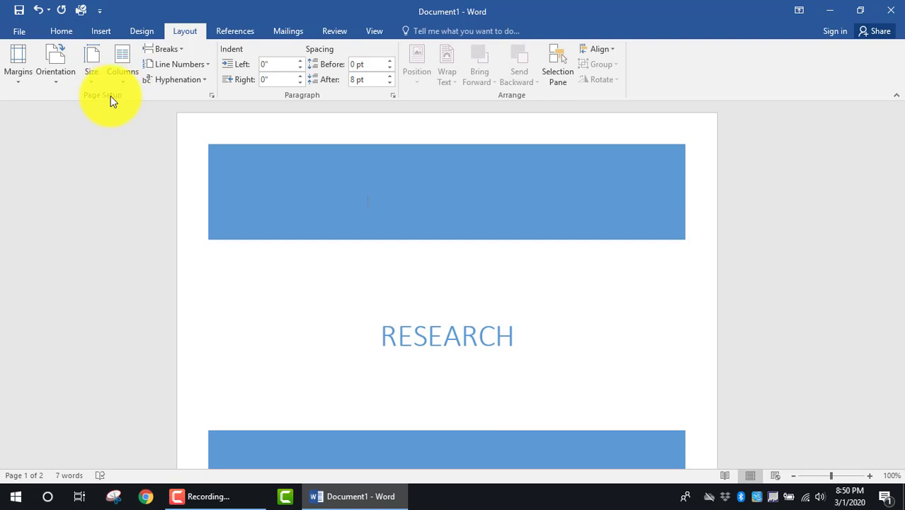
Step: Insert a Next Page section break from the Breaks menu
click(180, 50)
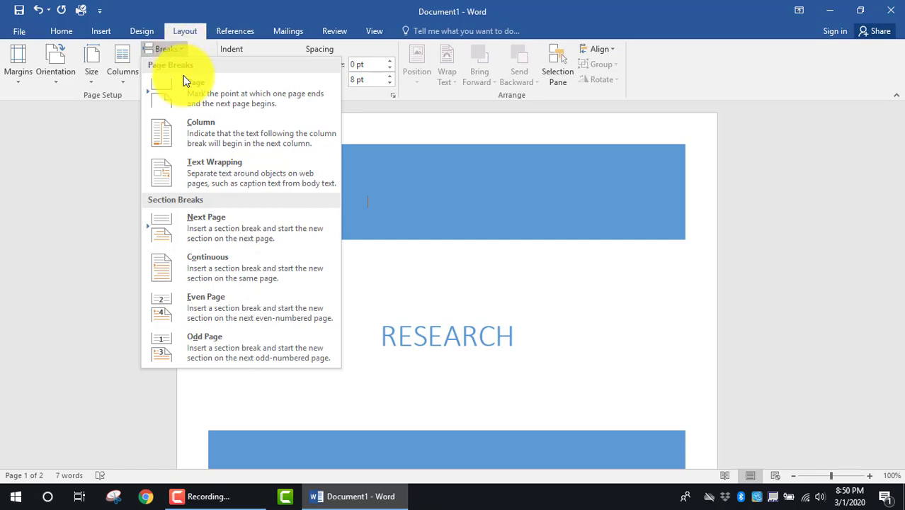
click(221, 230)
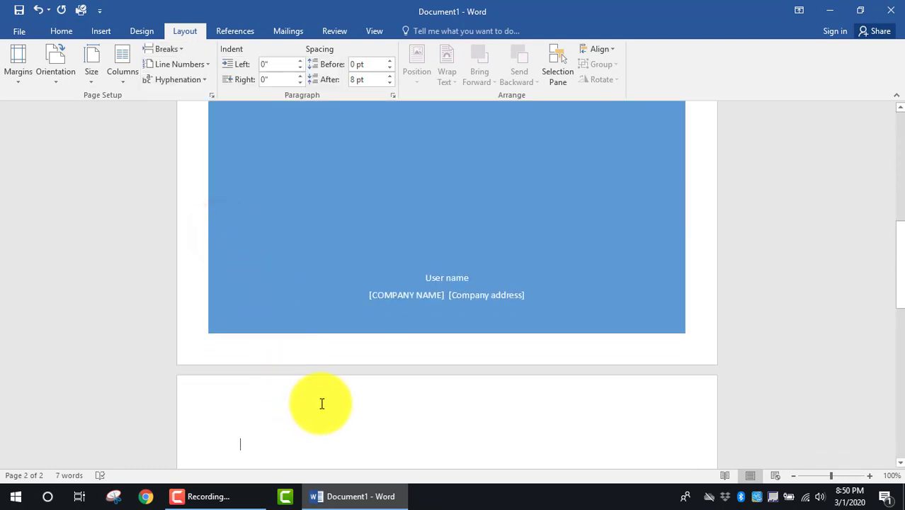
Step: Edit page 2's header and turn off Link to Previous
scroll(363, 394, down, 1)
double_click(368, 371)
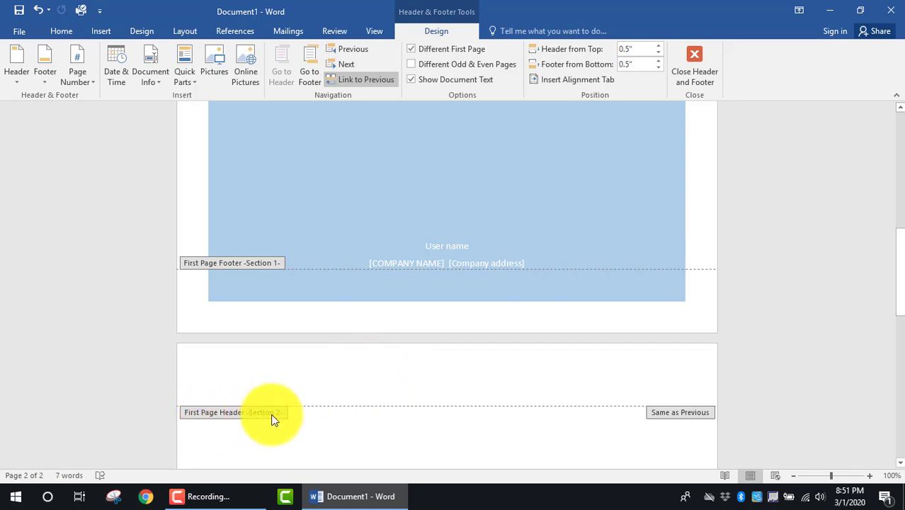
scroll(367, 301, up, 10)
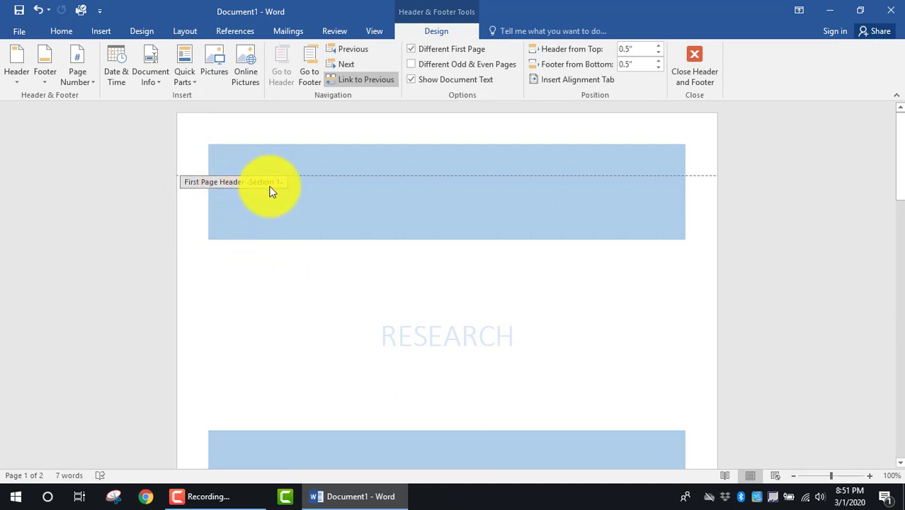
scroll(309, 185, down, 8)
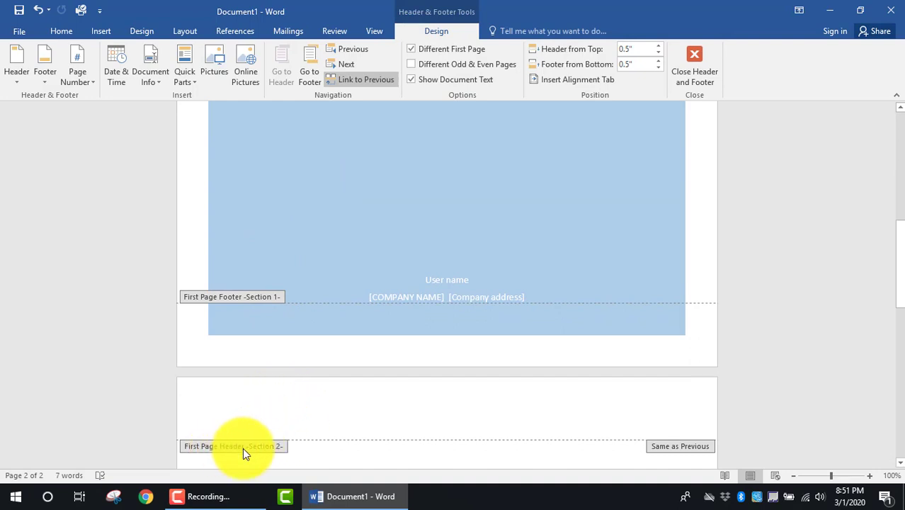
click(349, 81)
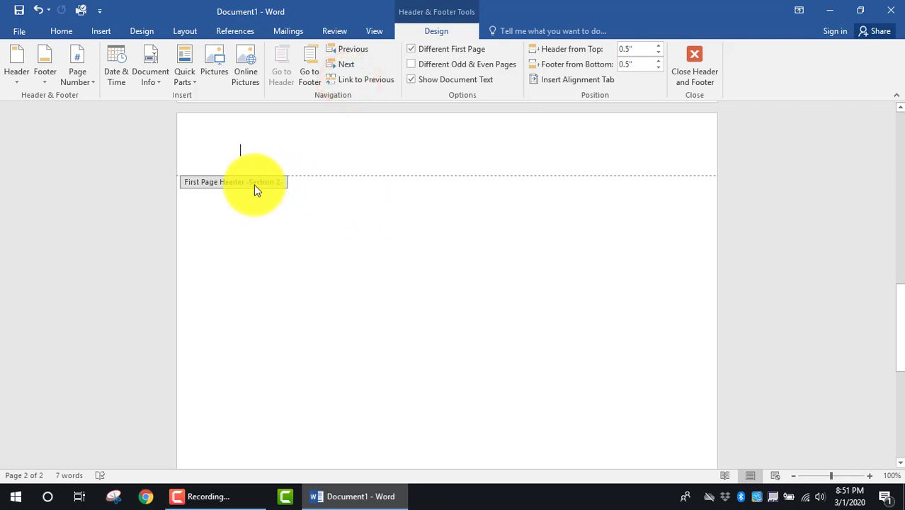
Step: Type 'Research Report' centred in page 2's header, then return to the body text
scroll(303, 200, up, 4)
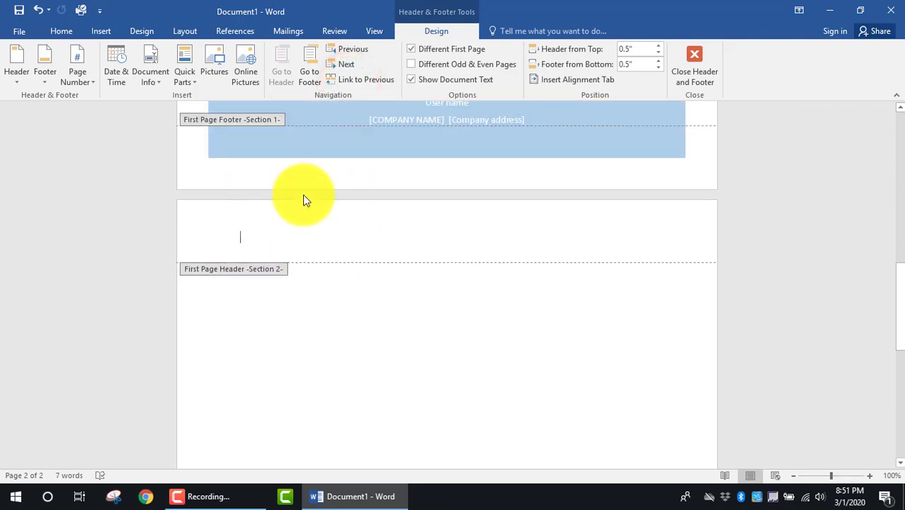
scroll(303, 201, up, 2)
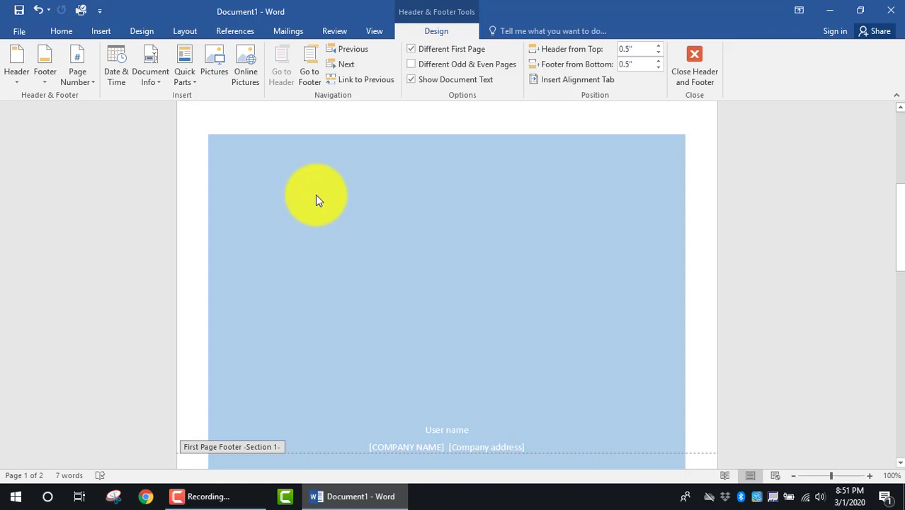
scroll(316, 196, down, 5)
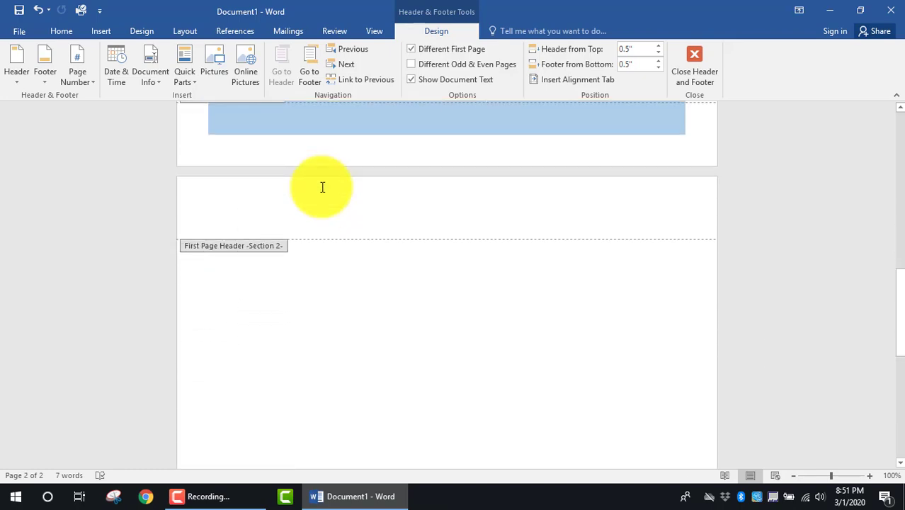
double_click(346, 223)
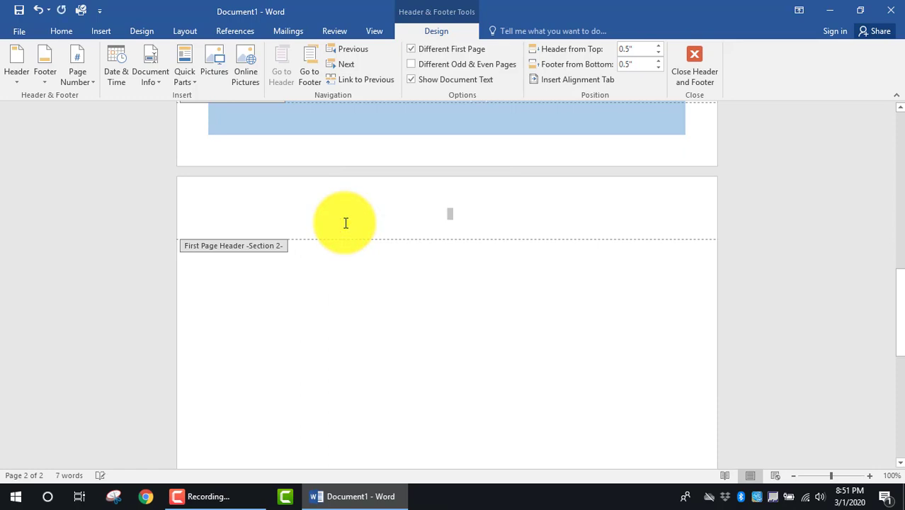
text(Re)
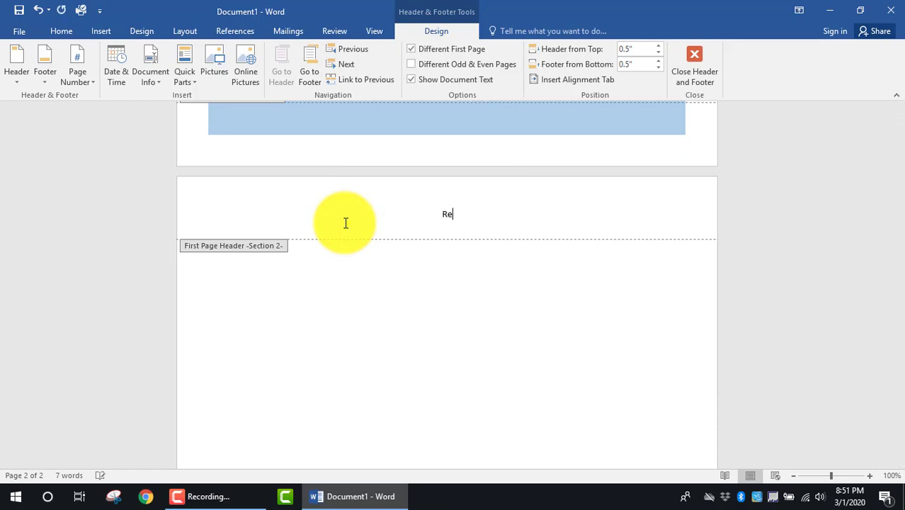
text(search Report)
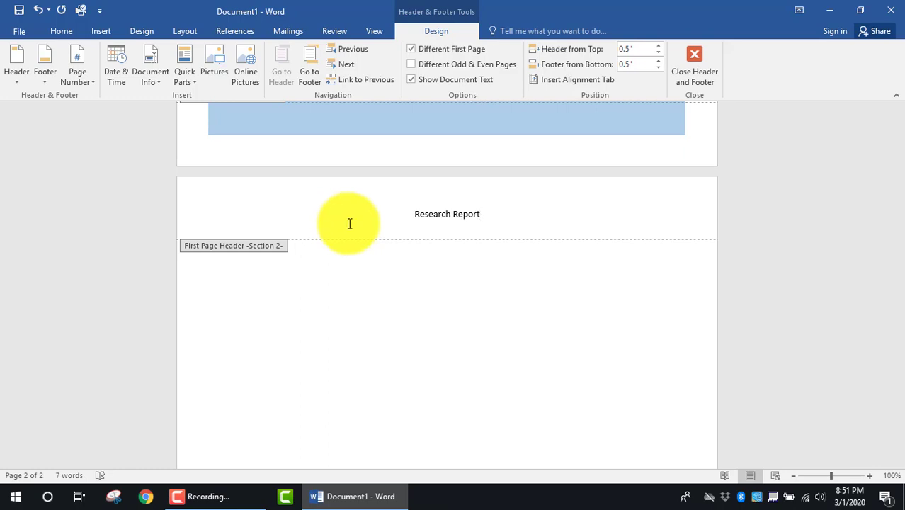
scroll(355, 231, down, 1)
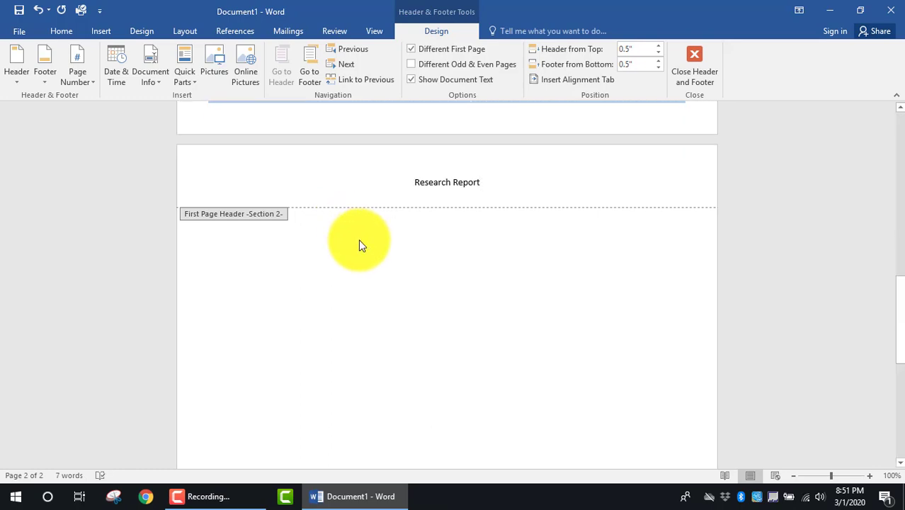
double_click(355, 271)
click(376, 314)
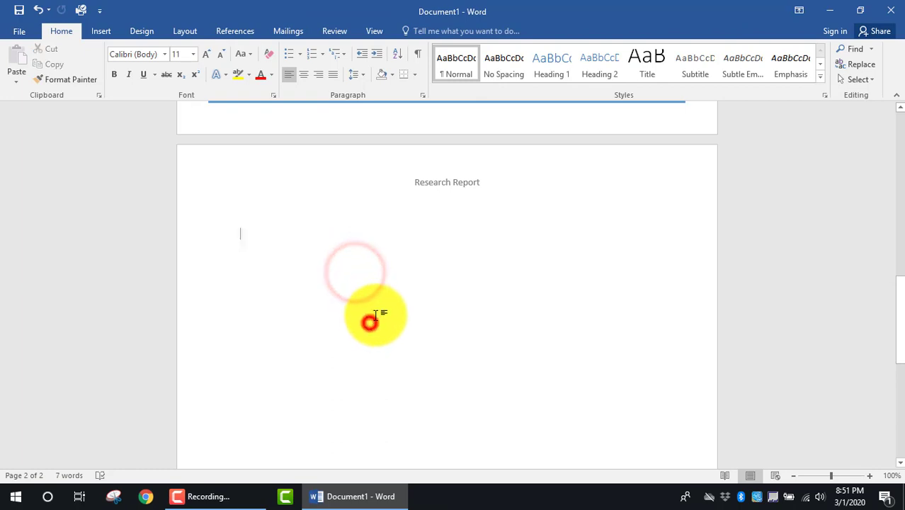
scroll(397, 284, up, 15)
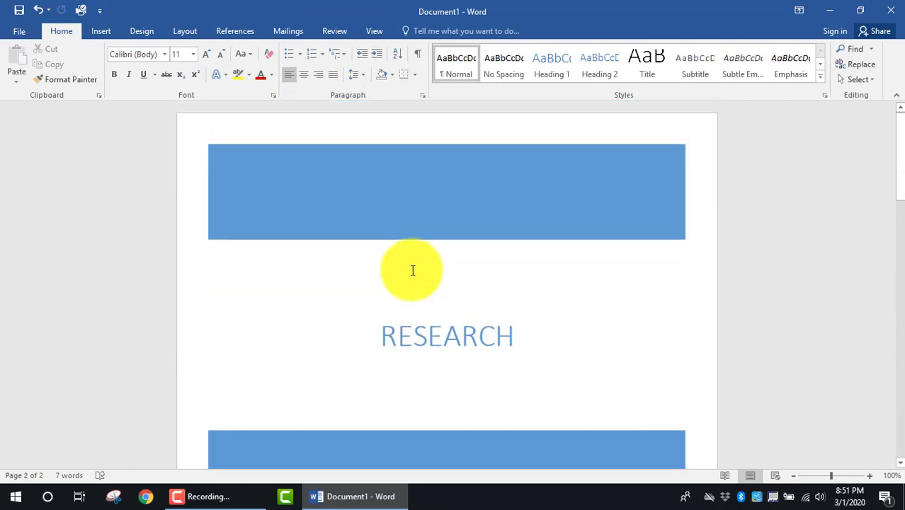
scroll(396, 206, down, 6)
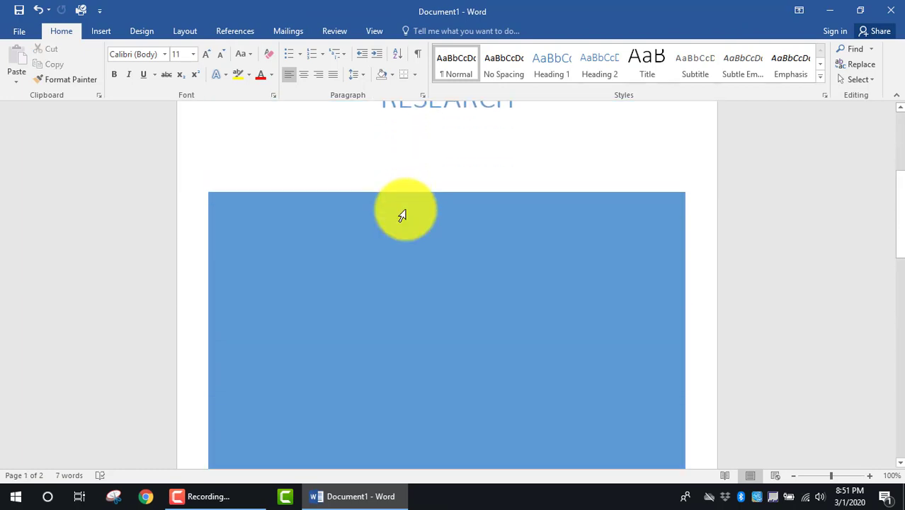
scroll(403, 212, down, 14)
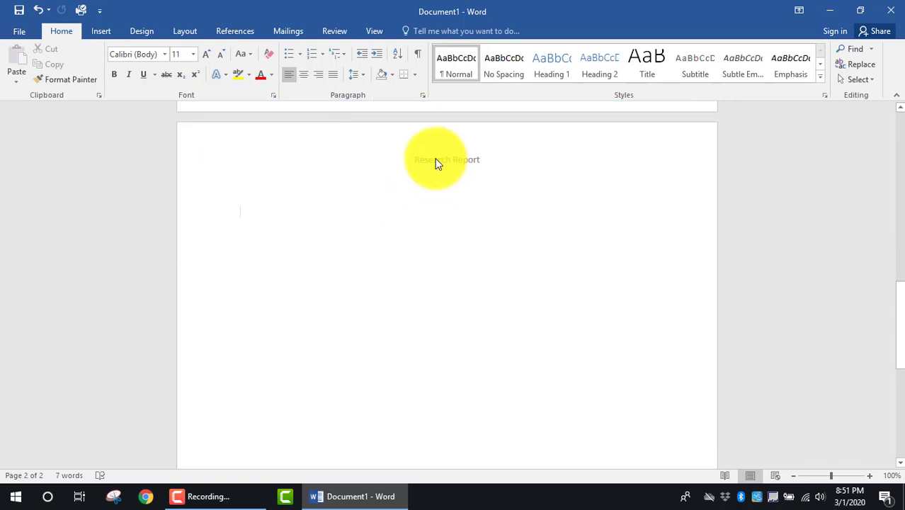
scroll(432, 164, down, 1)
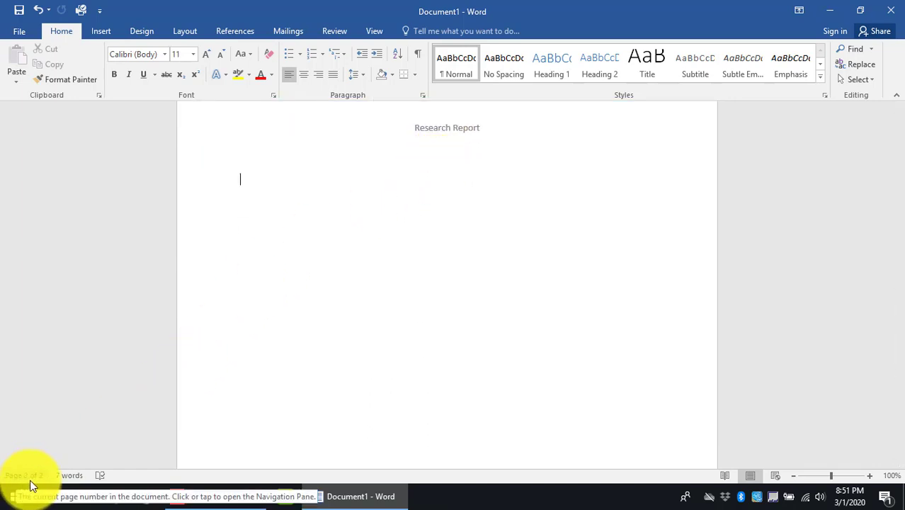
scroll(385, 309, down, 1)
scroll(384, 308, down, 1)
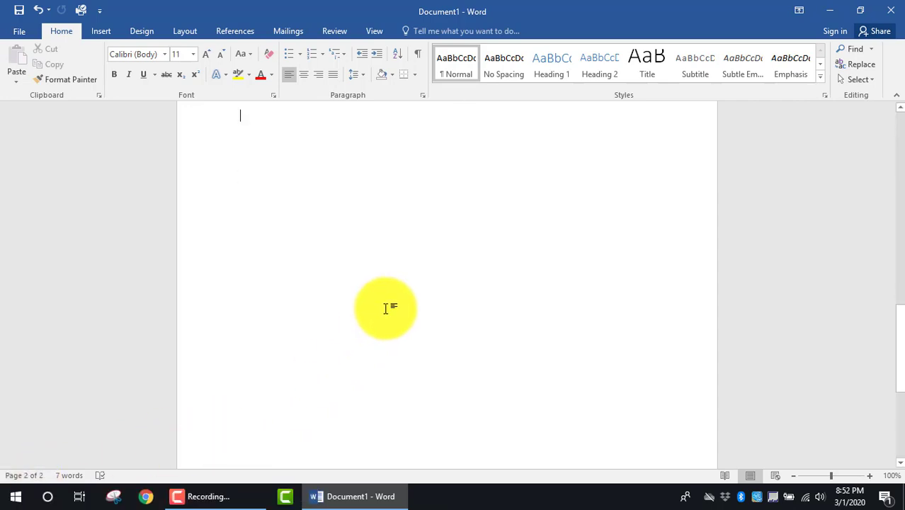
scroll(389, 305, up, 3)
scroll(423, 217, down, 10)
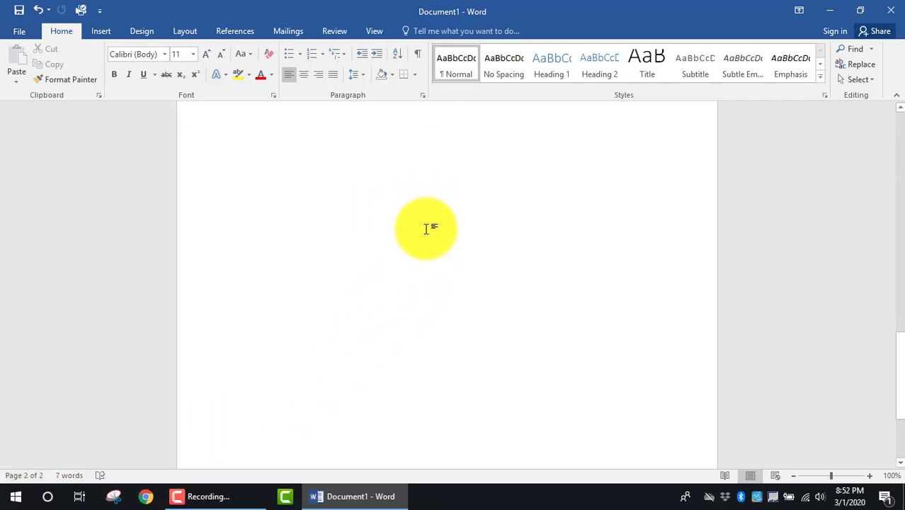
Step: Edit page 2's footer and turn off Link to Previous to separate it from the cover footer
double_click(352, 442)
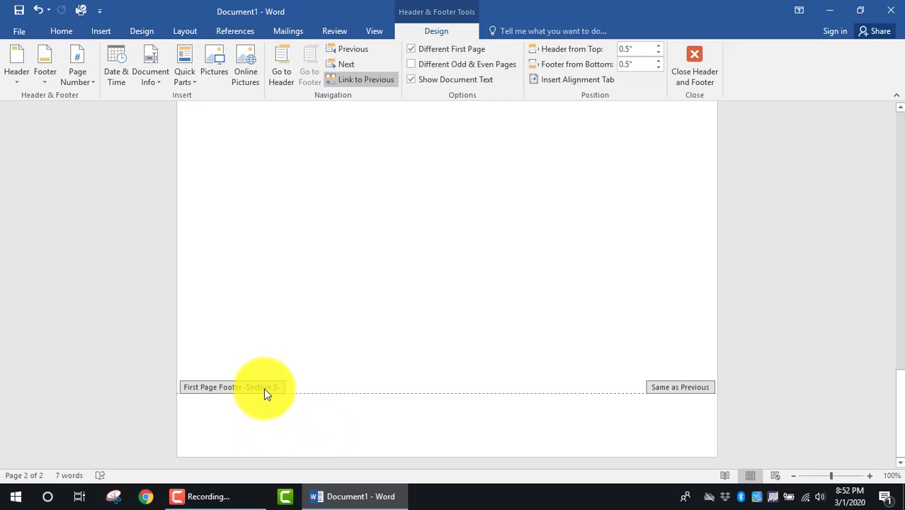
scroll(286, 338, up, 9)
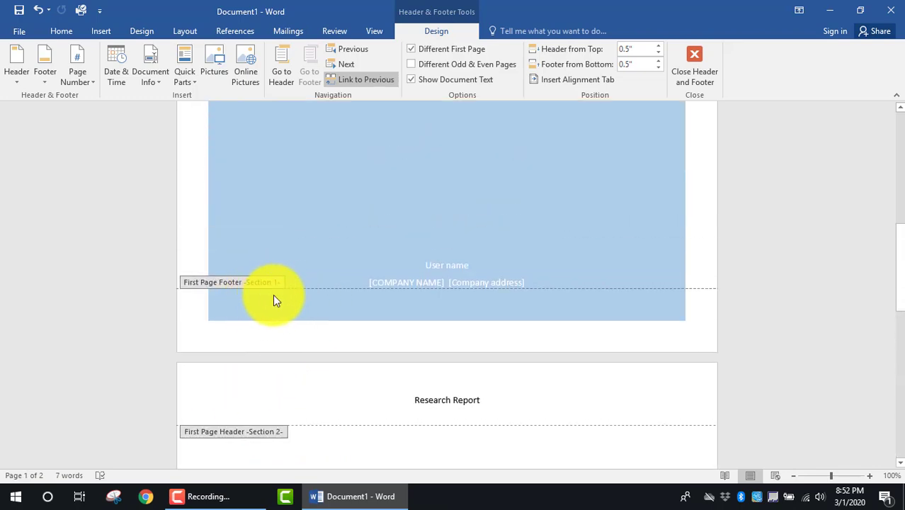
scroll(316, 287, down, 10)
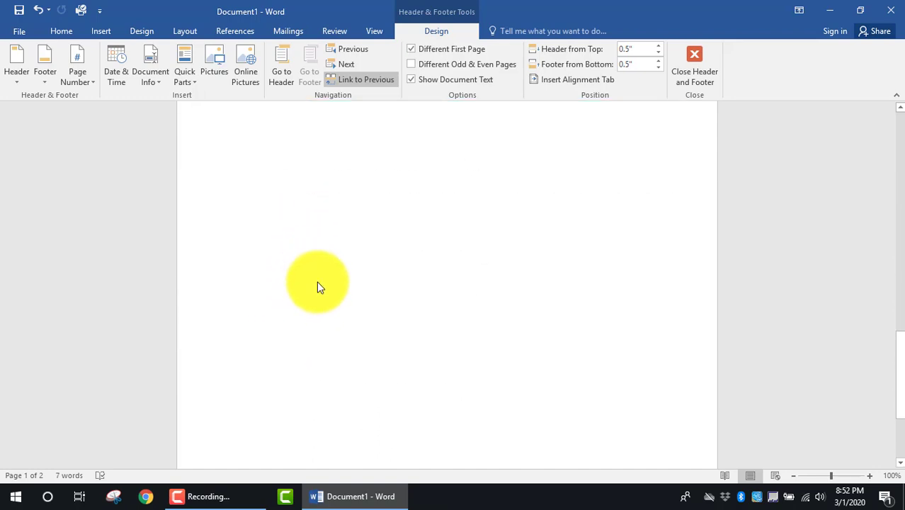
scroll(317, 348, up, 12)
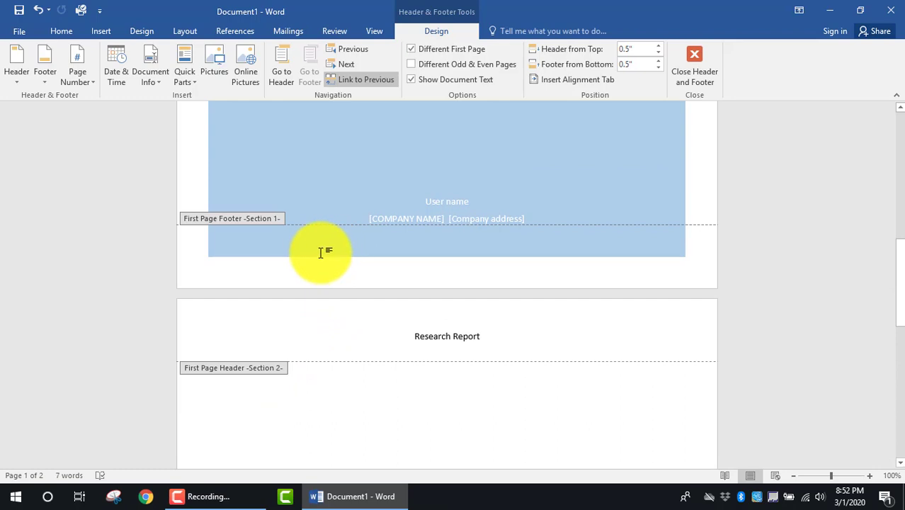
click(335, 258)
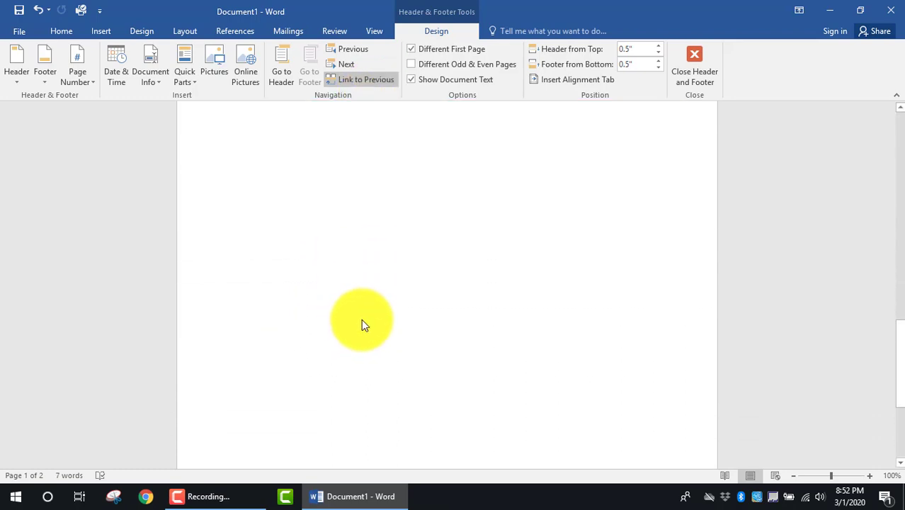
click(371, 82)
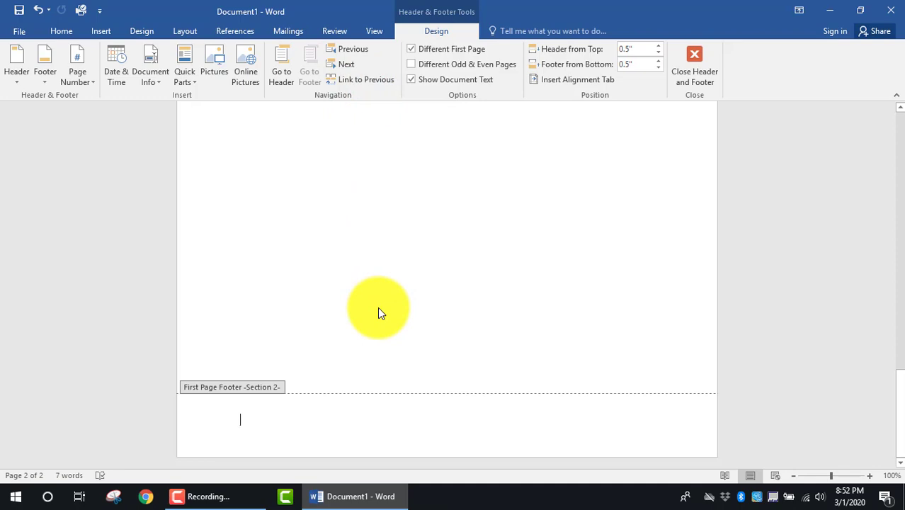
Step: Type 'By' and the author's name at the footer's left and 'Page' at its right
text(B)
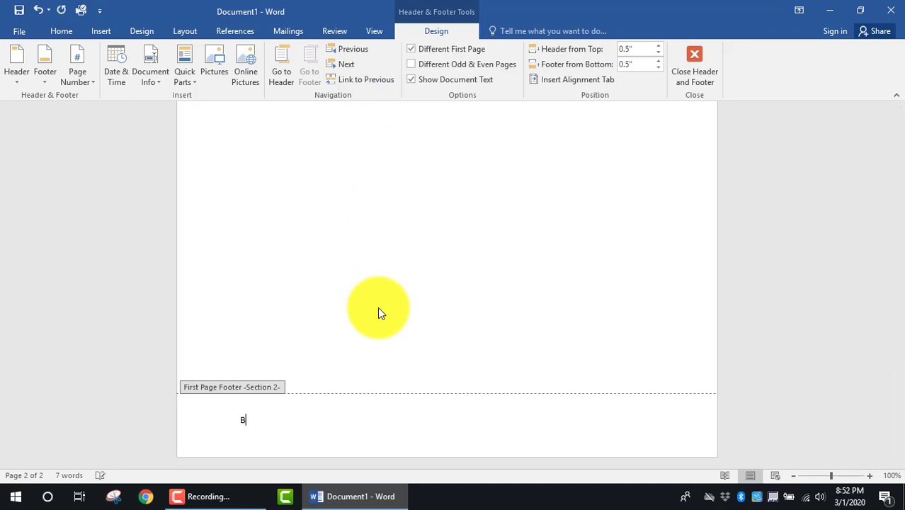
text(y Tisha Alford)
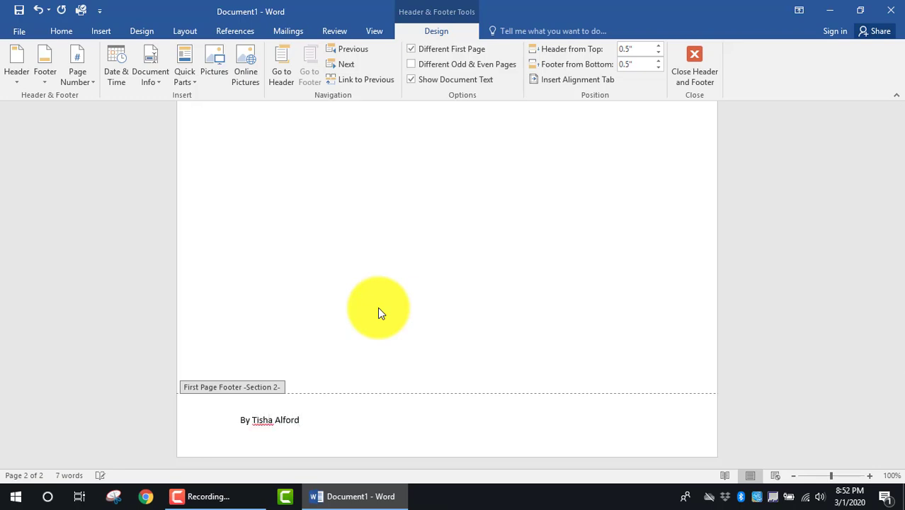
key(Tab)
text(Page)
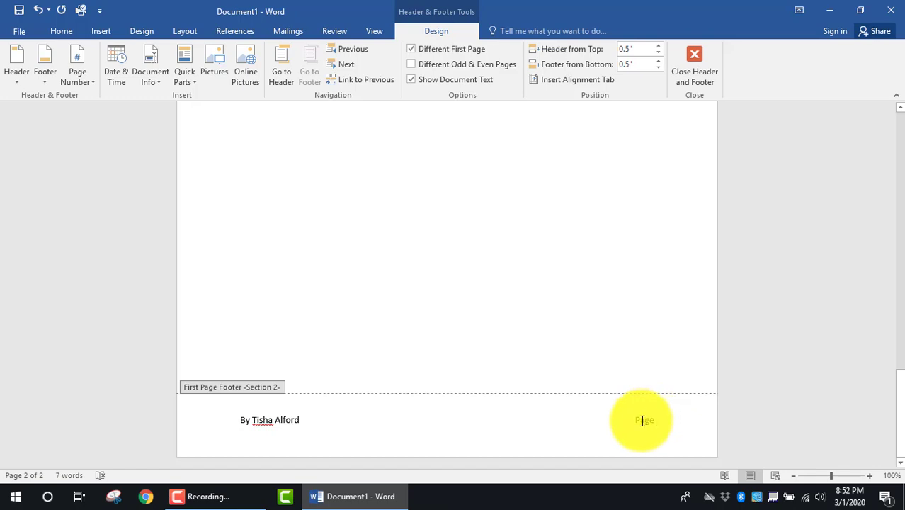
key(alt+n)
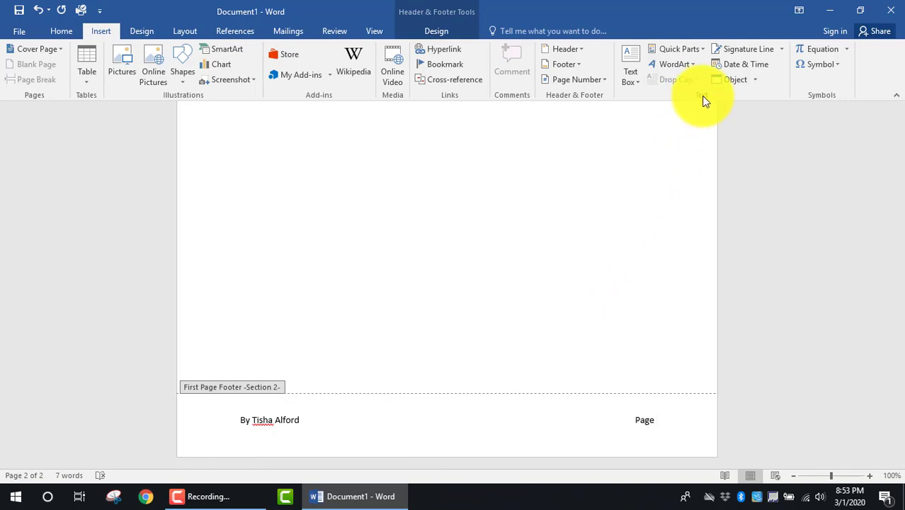
Step: Insert a Page field formatted 1, 2, 3 after the word Page via Quick Parts
click(703, 51)
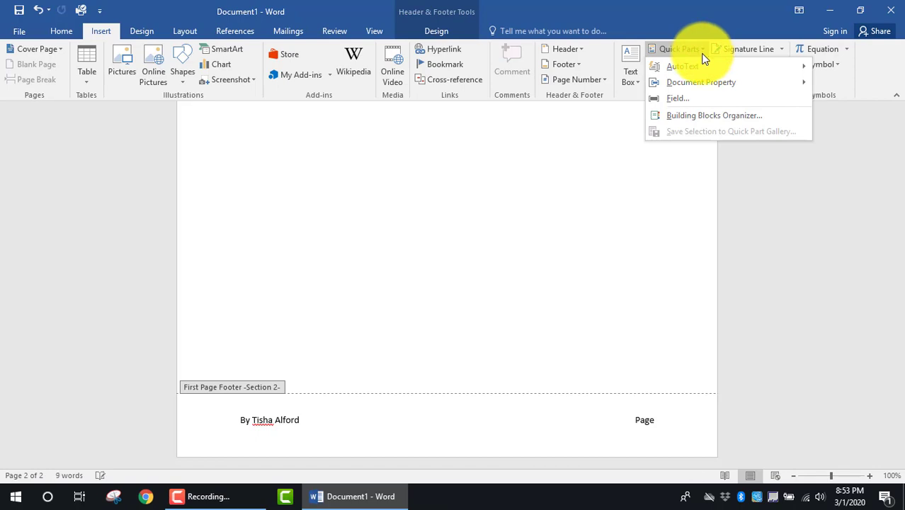
click(691, 98)
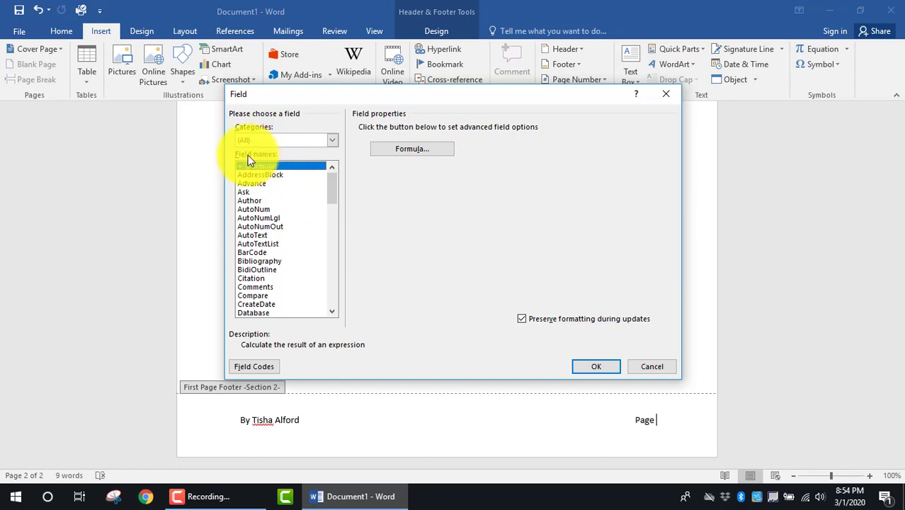
key(p)
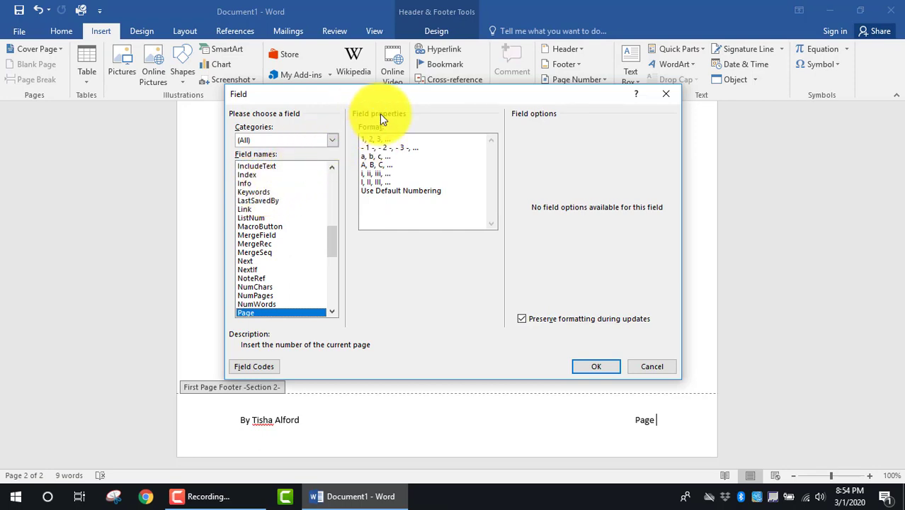
click(376, 139)
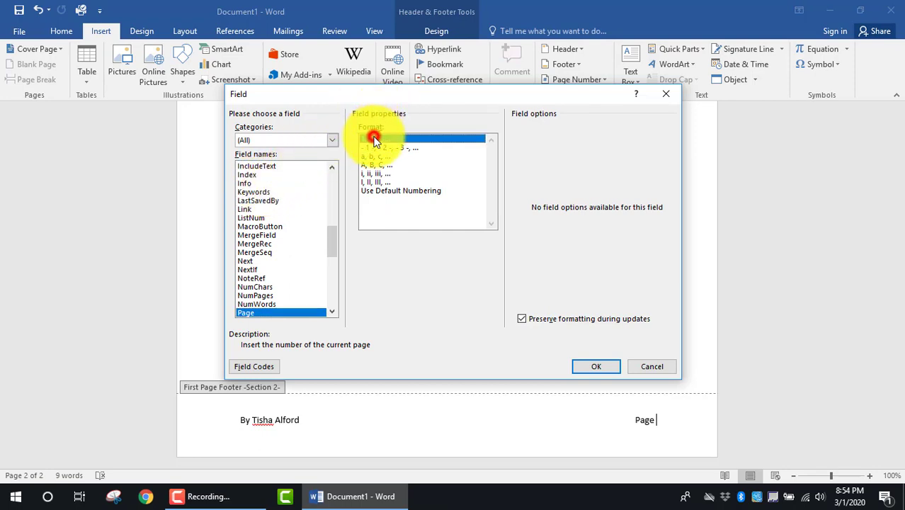
click(596, 368)
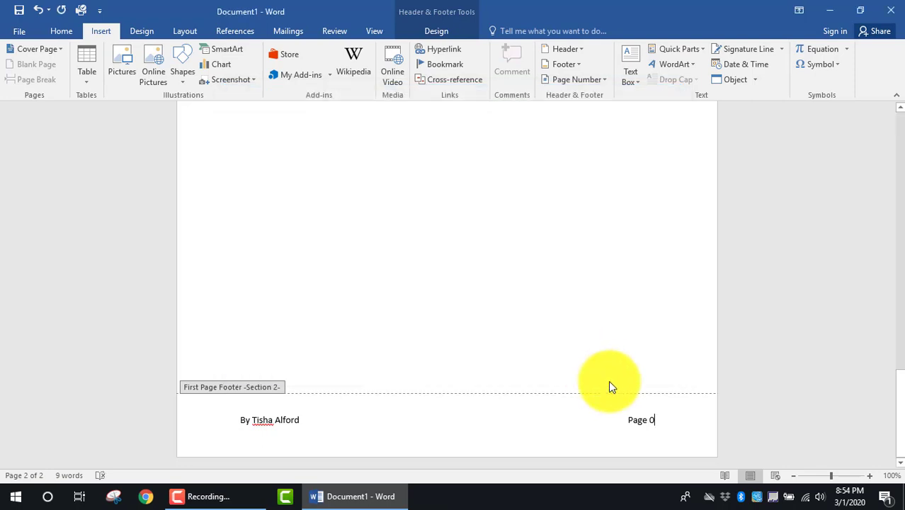
Step: Set the page number format so section 2 numbering starts at 1
double_click(650, 419)
key(Delete)
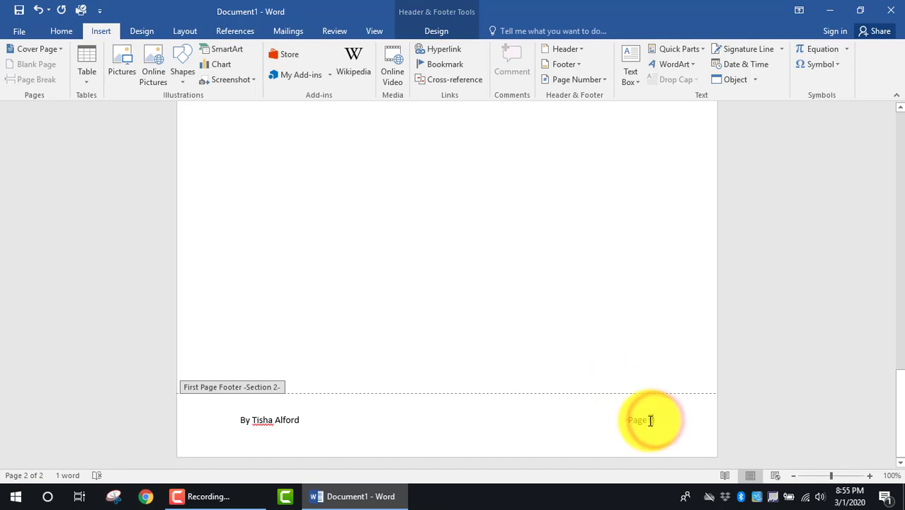
right_click(650, 418)
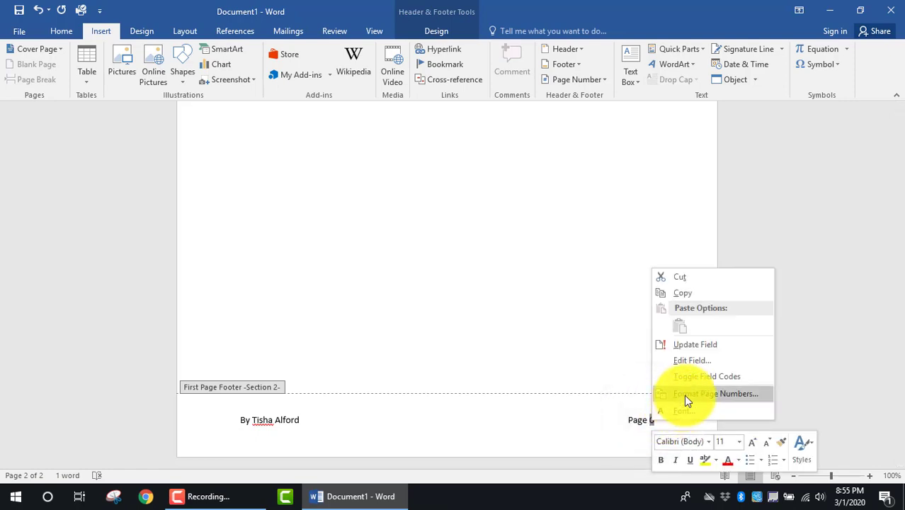
click(683, 395)
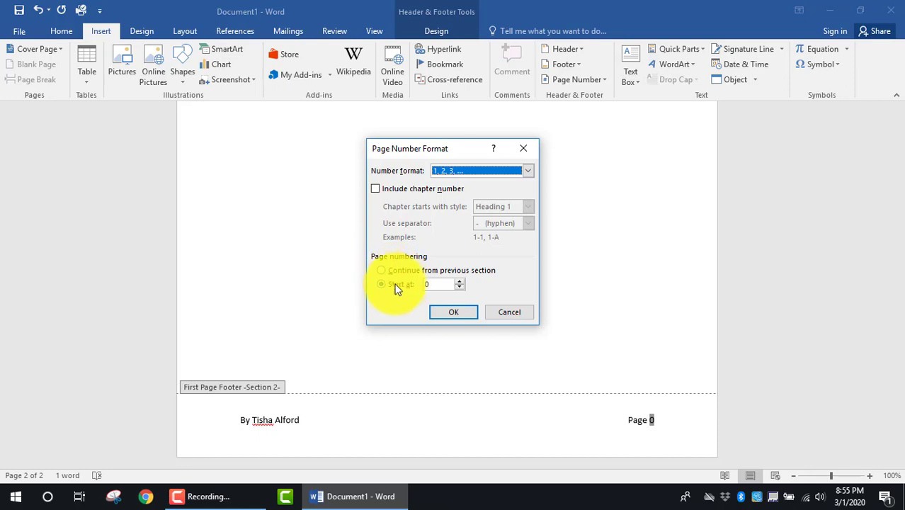
click(425, 283)
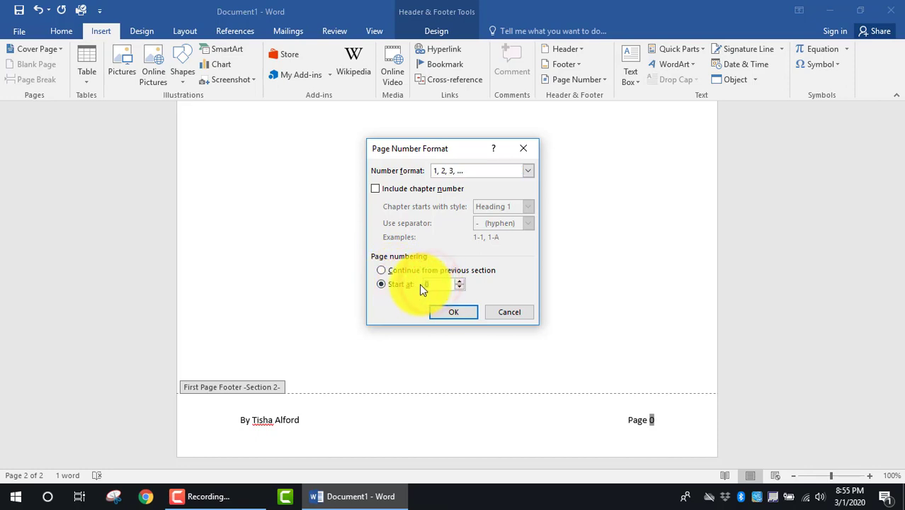
text(1)
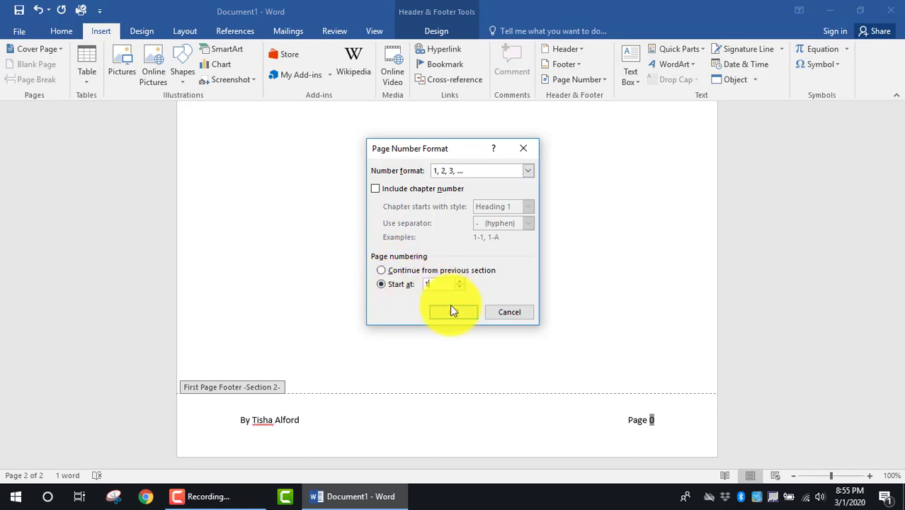
click(451, 312)
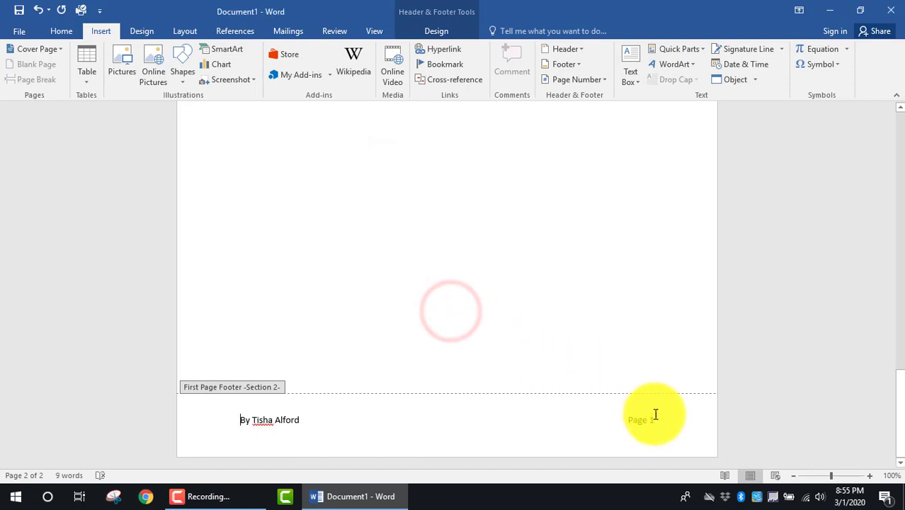
Step: Leave footer editing and return to page 2's empty body under the 'Research Report' header
double_click(633, 366)
scroll(623, 344, up, 3)
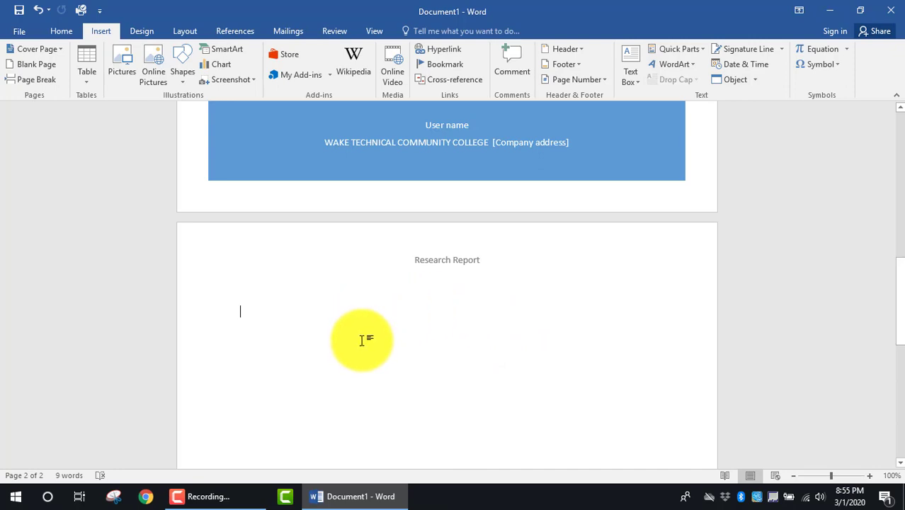
scroll(368, 340, up, 6)
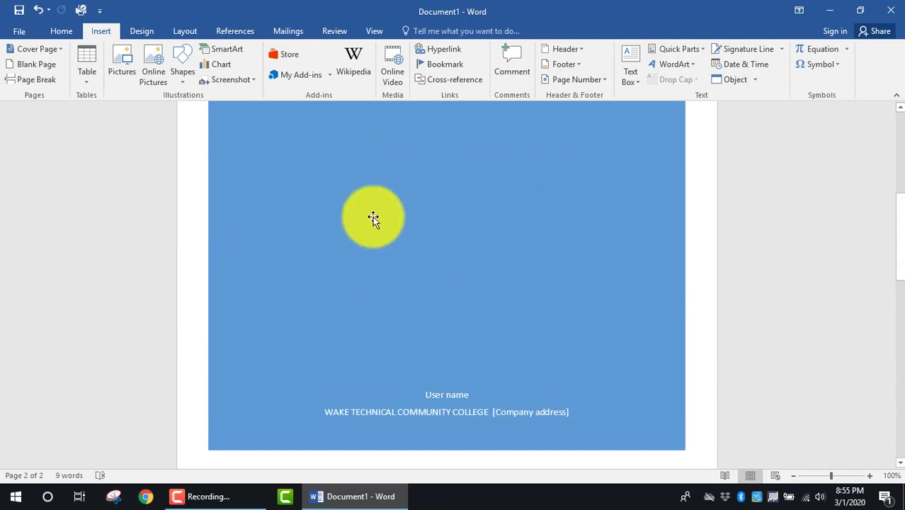
scroll(369, 223, down, 6)
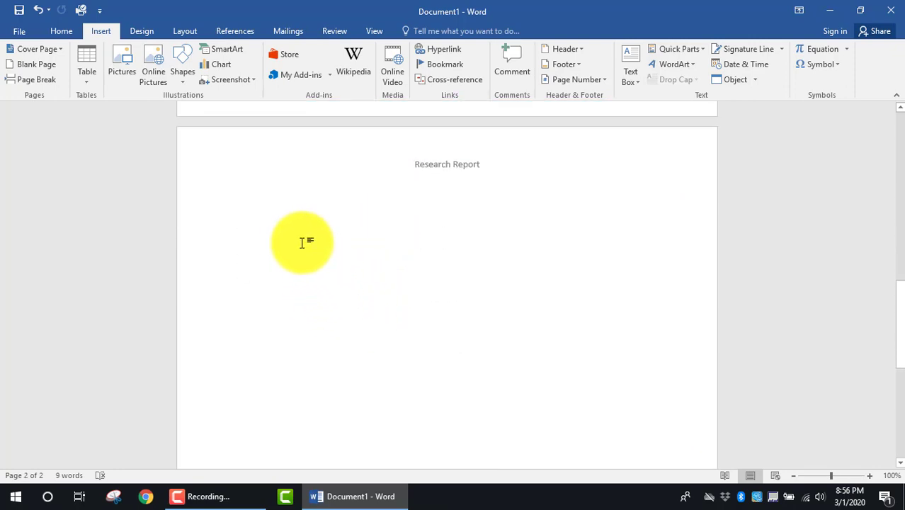
Step: Insert an Automatic Table 2 table of contents on page 2 and dismiss the no-entries notice
click(230, 29)
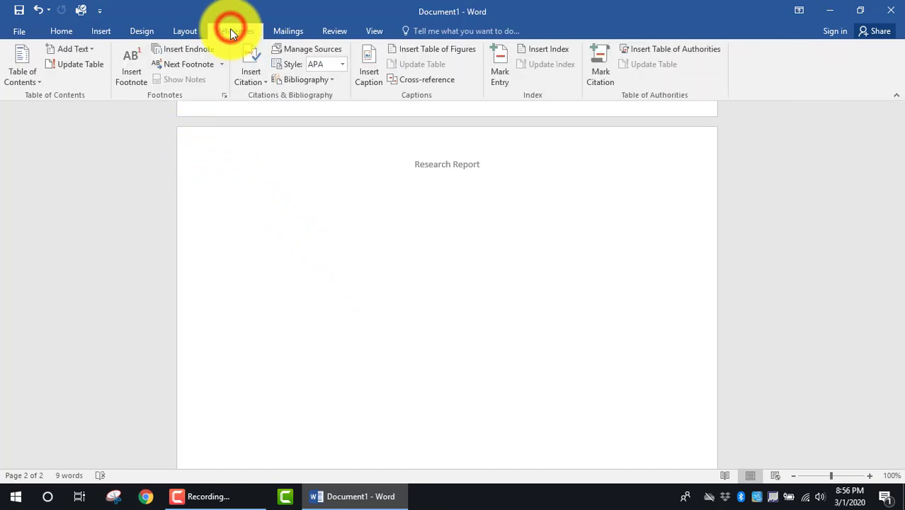
click(21, 82)
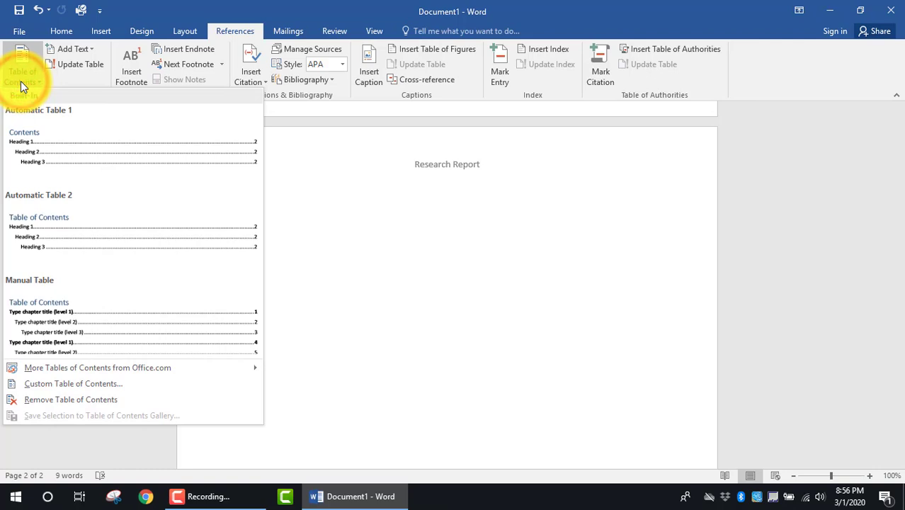
click(33, 224)
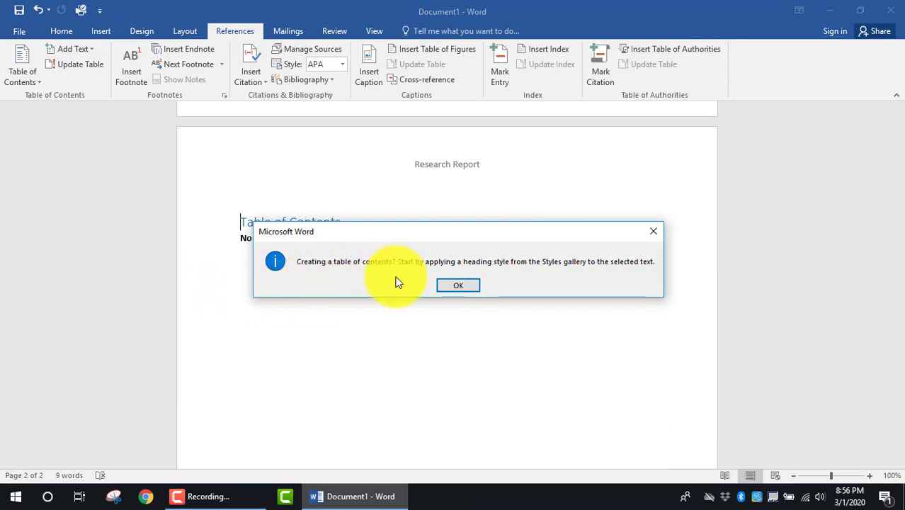
click(453, 286)
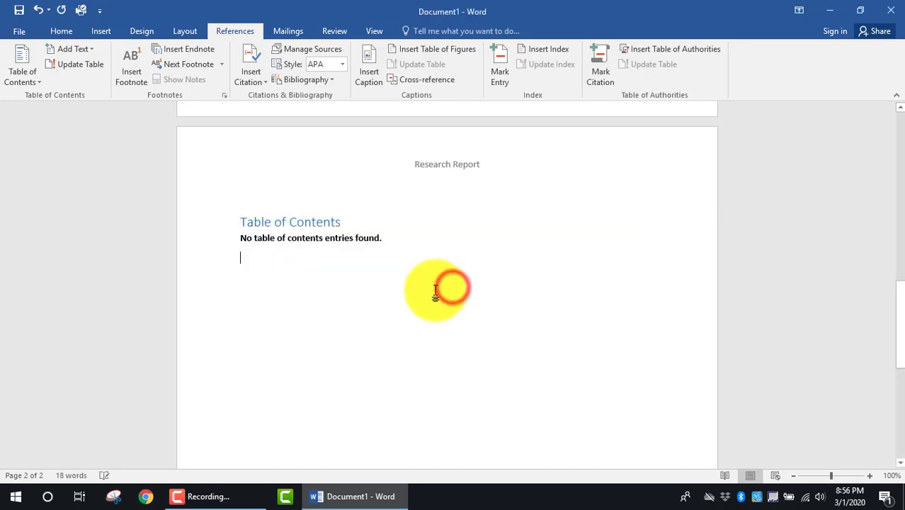
scroll(433, 291, down, 5)
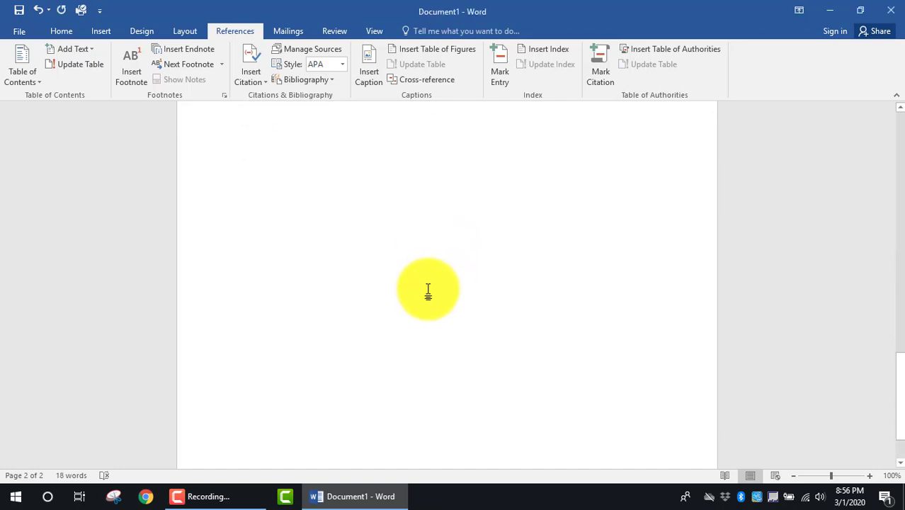
scroll(428, 290, down, 2)
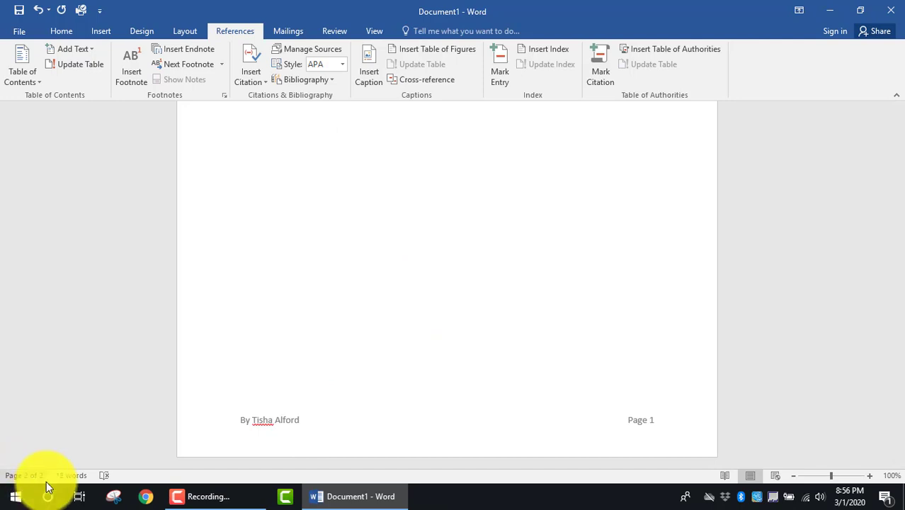
scroll(363, 303, up, 7)
scroll(363, 300, up, 2)
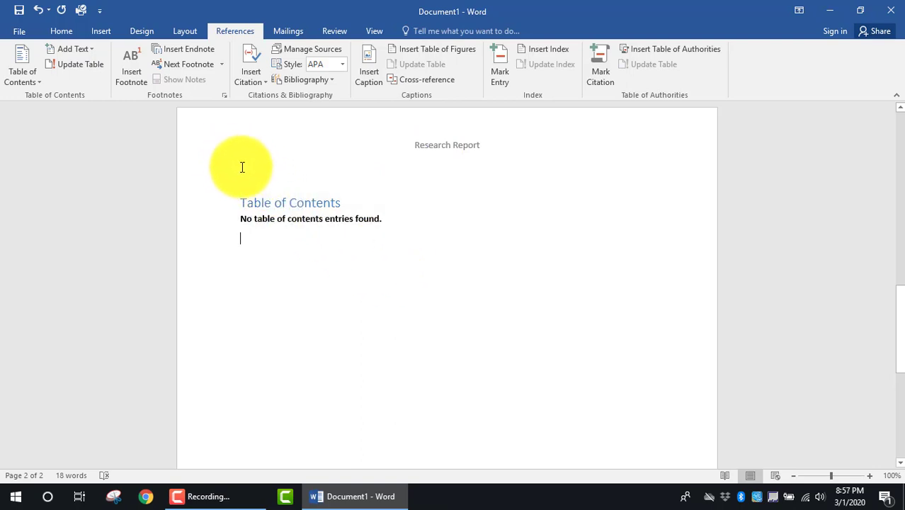
Step: Add a Next Page section break after the table of contents, creating a third page
click(185, 32)
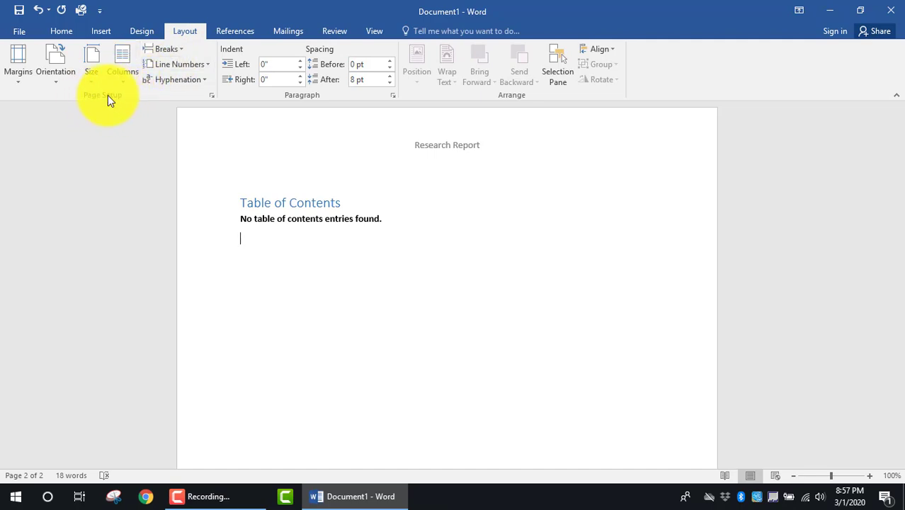
click(180, 50)
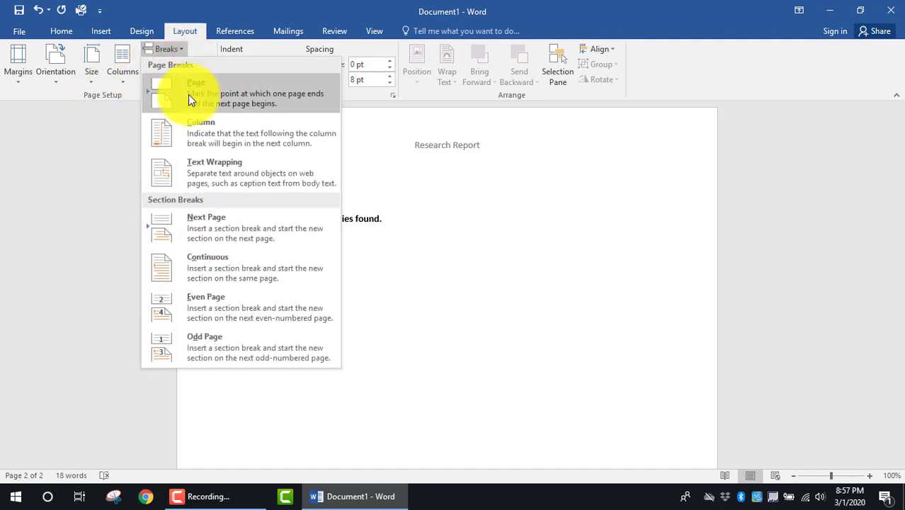
click(215, 229)
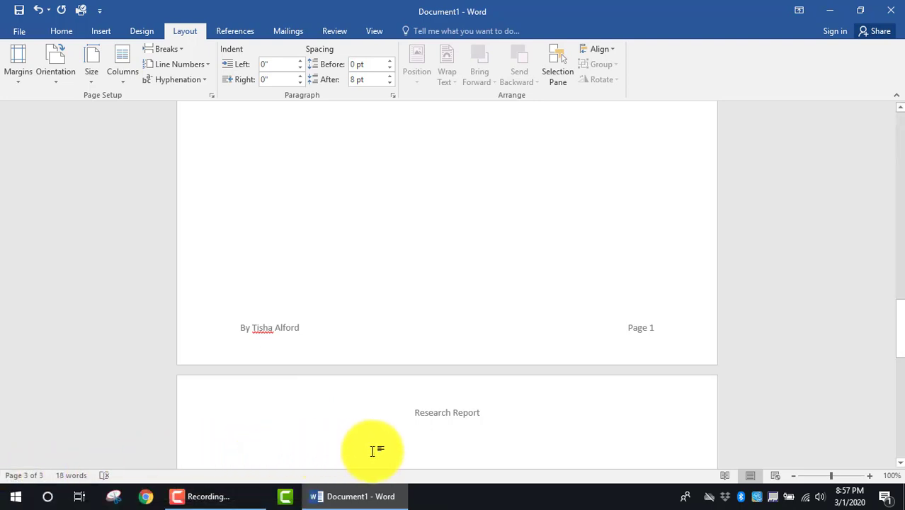
double_click(429, 414)
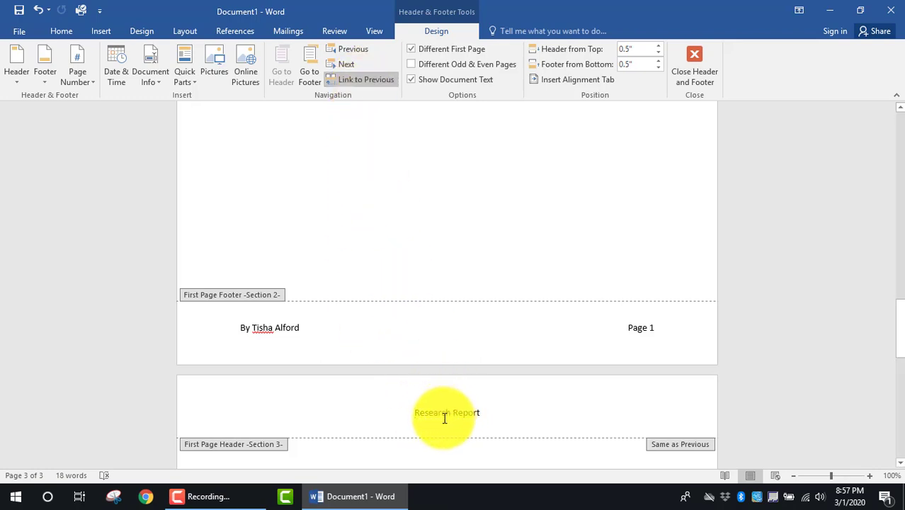
Step: Turn off Link to Previous for the section 3 header
click(345, 80)
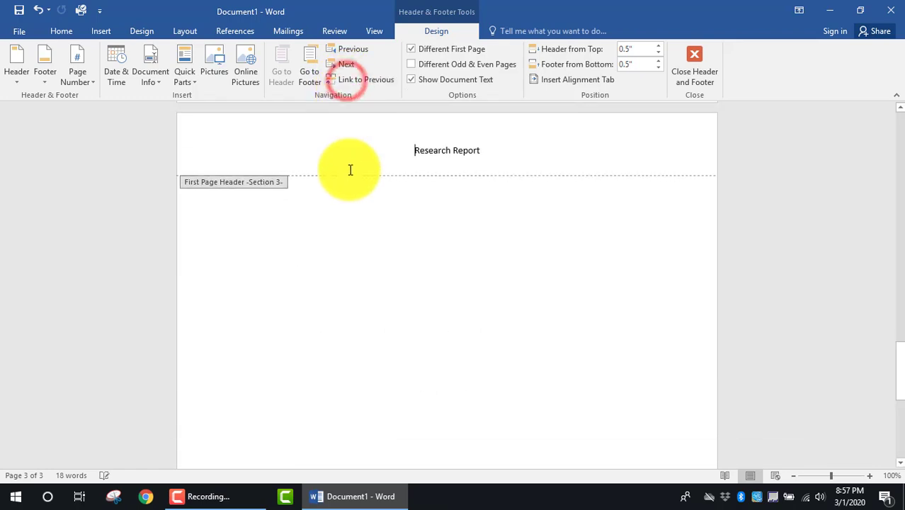
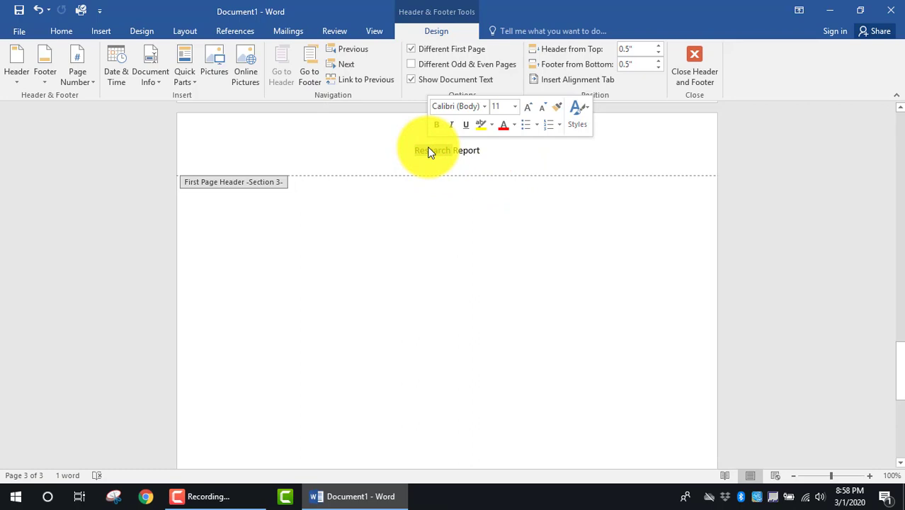
Step: Change the third section's first-page header text to read 'Quality Report Research'
key(Delete)
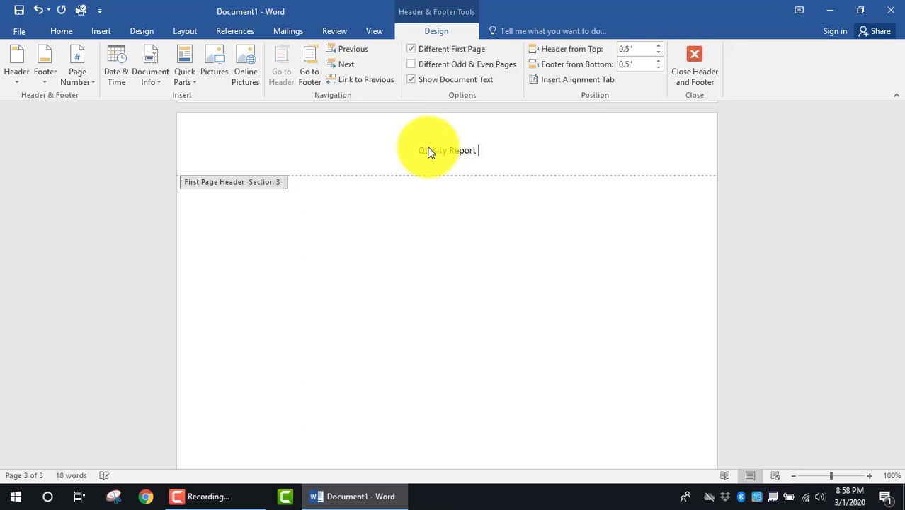
text(Research)
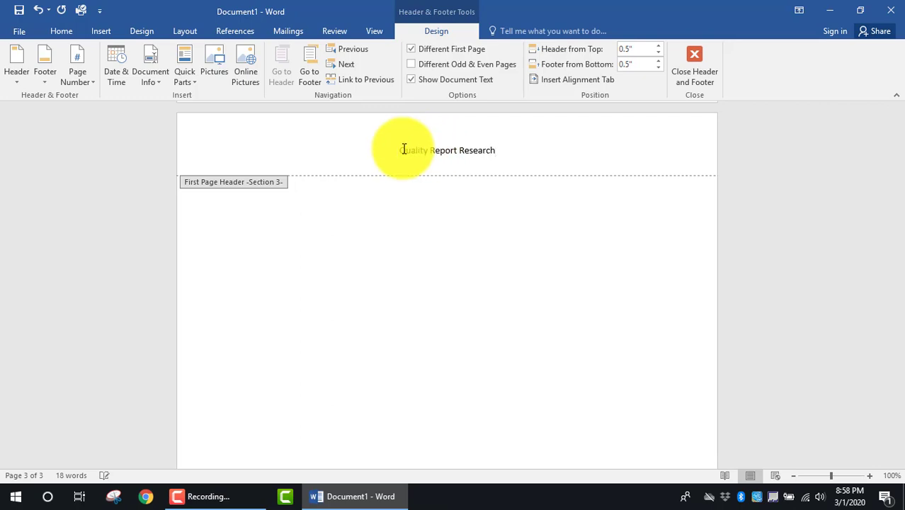
double_click(441, 227)
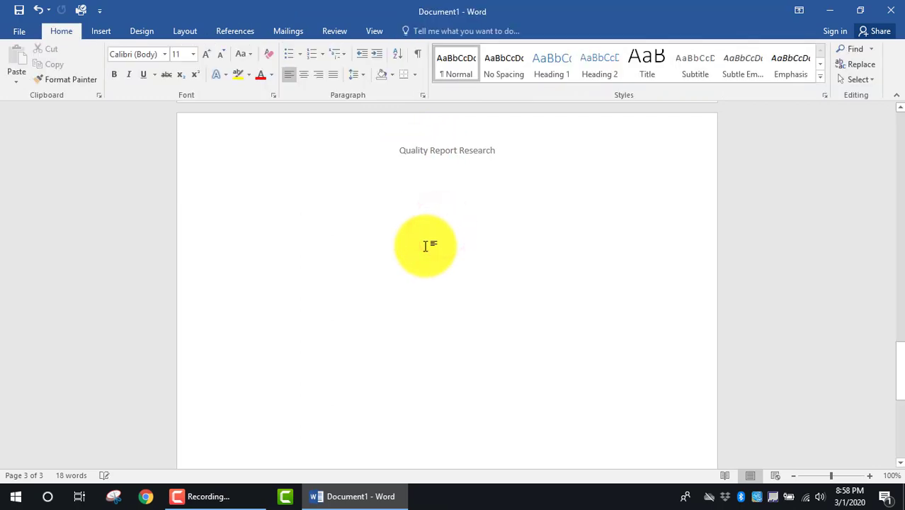
Step: Reopen header editing on page 2's header and scroll down to its footer
scroll(426, 246, up, 10)
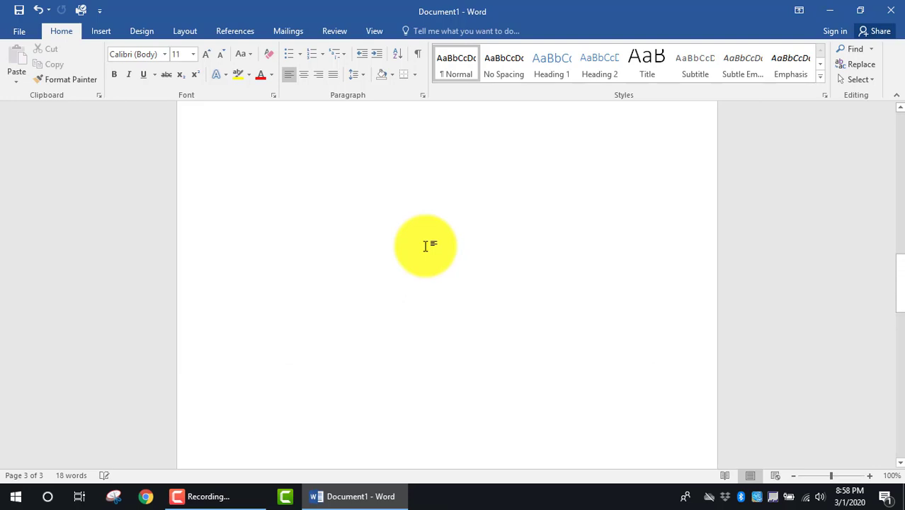
scroll(426, 246, up, 5)
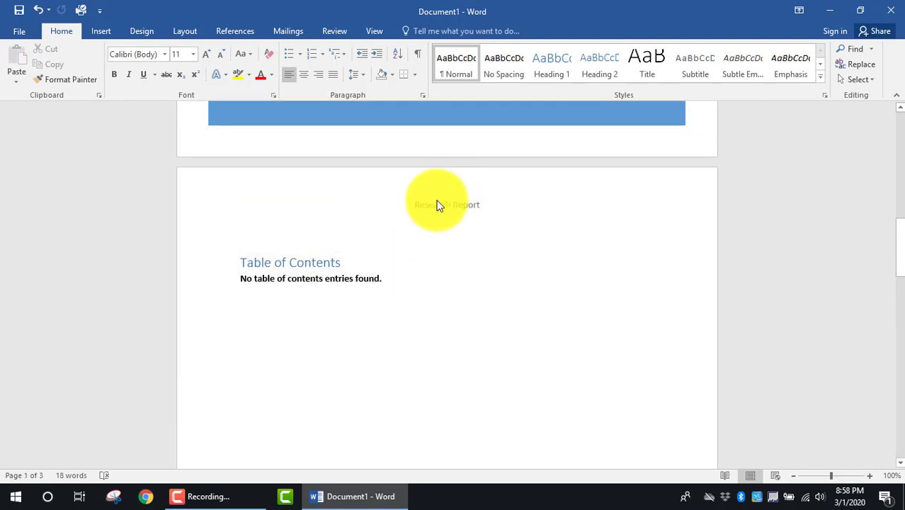
double_click(437, 205)
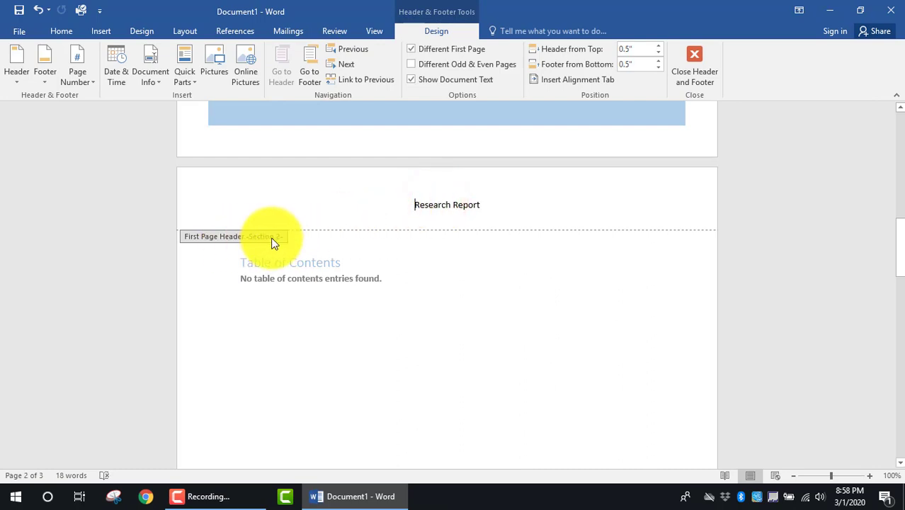
scroll(383, 262, down, 12)
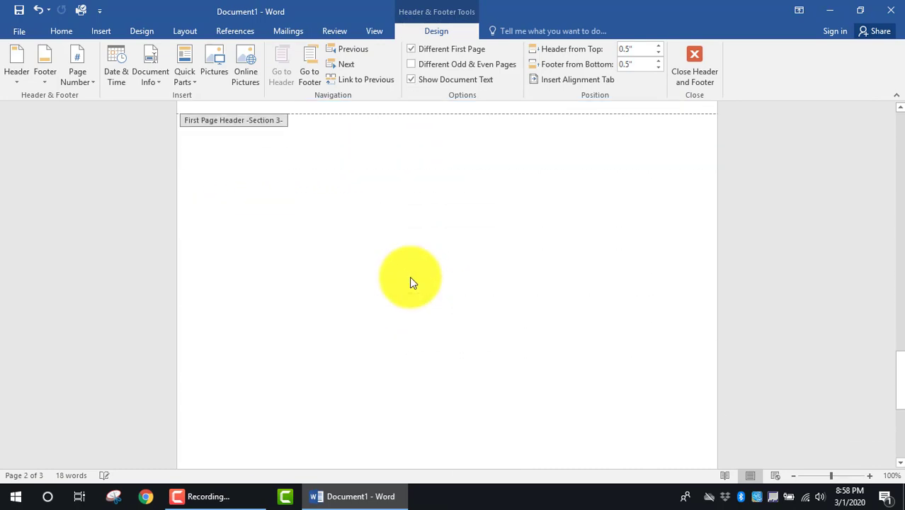
scroll(410, 276, up, 3)
click(410, 276)
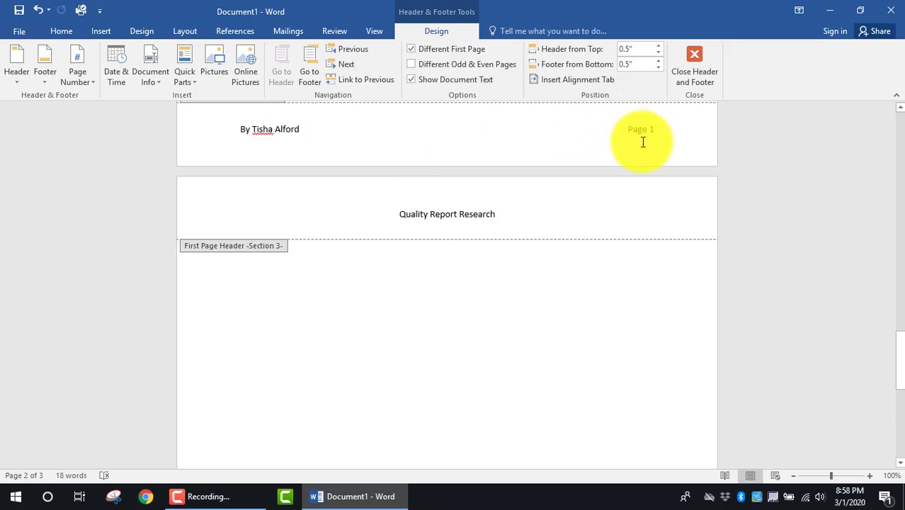
scroll(503, 379, down, 10)
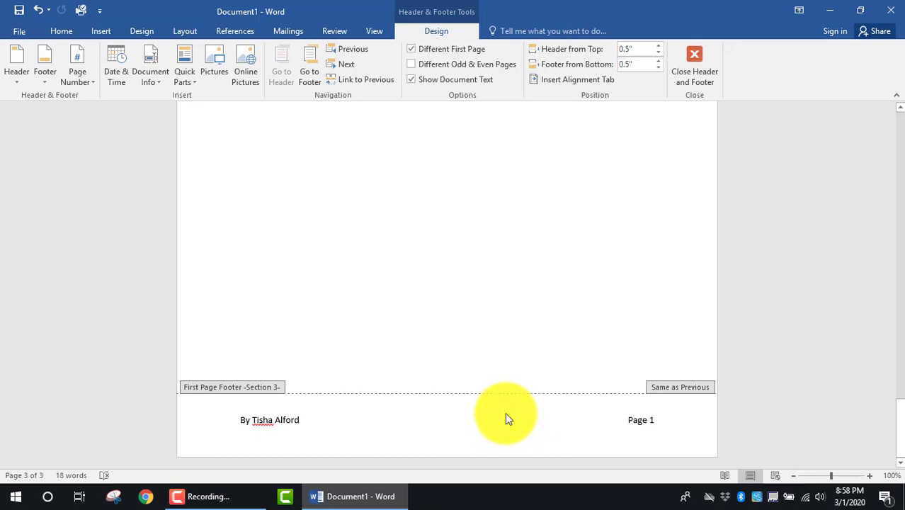
scroll(502, 414, up, 2)
scroll(496, 418, up, 5)
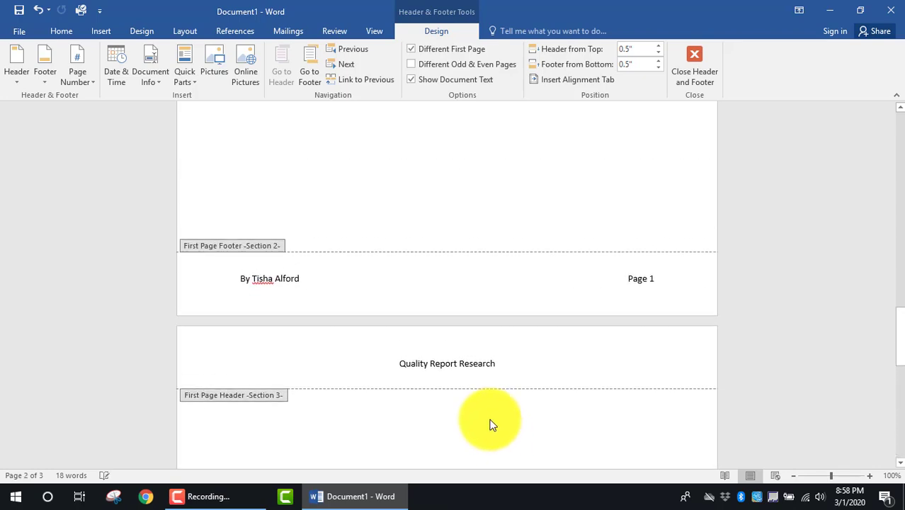
scroll(473, 425, down, 8)
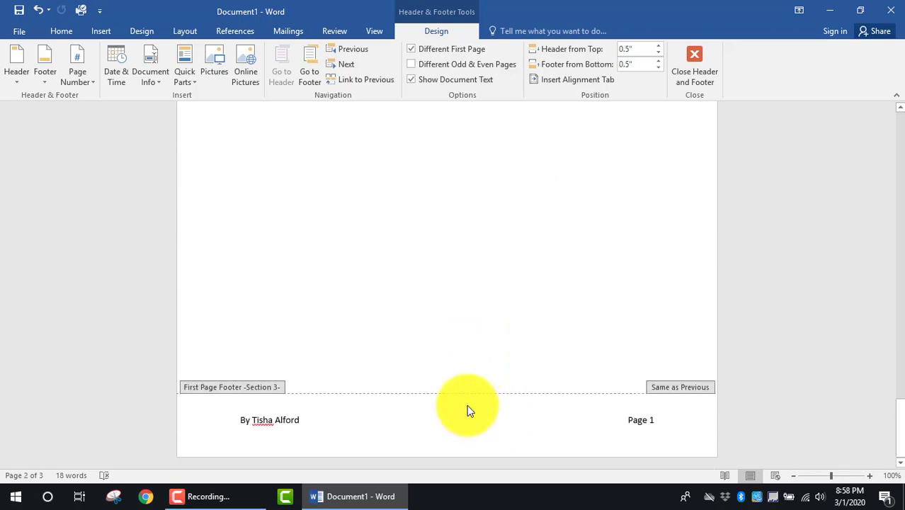
double_click(294, 420)
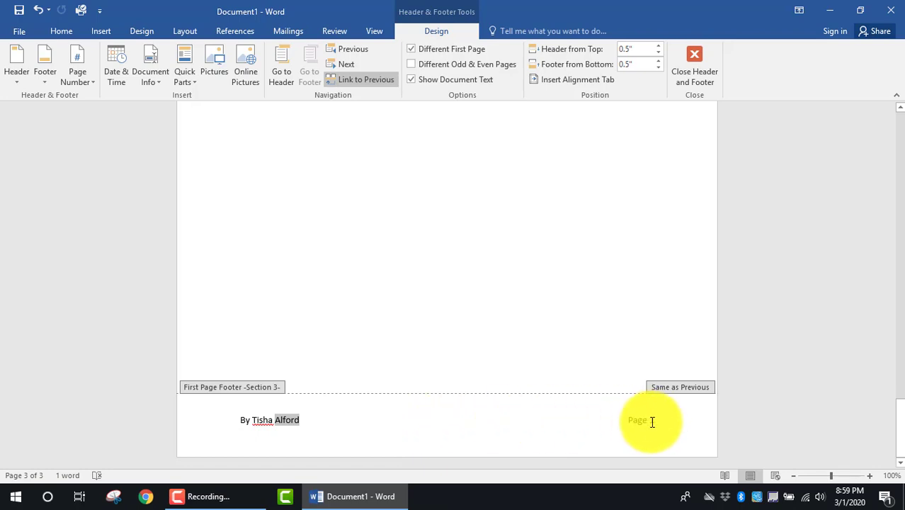
scroll(637, 368, up, 10)
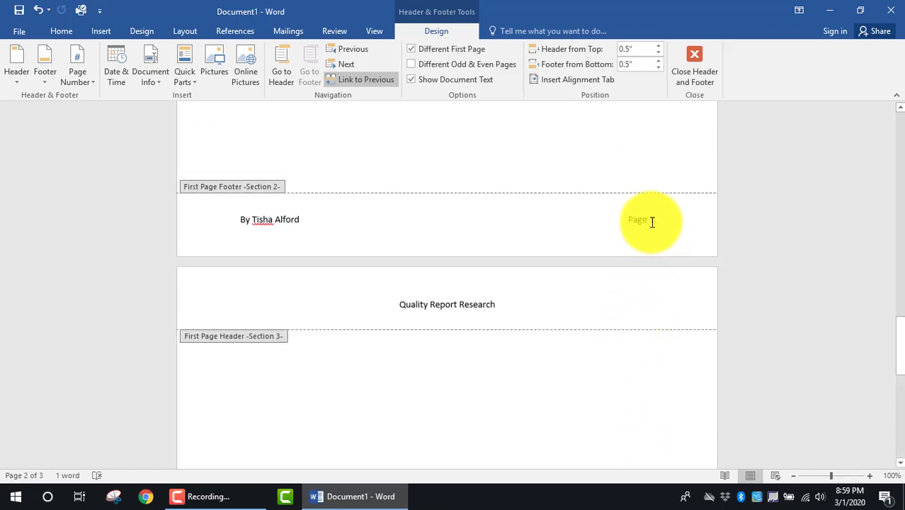
scroll(647, 323, down, 5)
scroll(647, 322, down, 9)
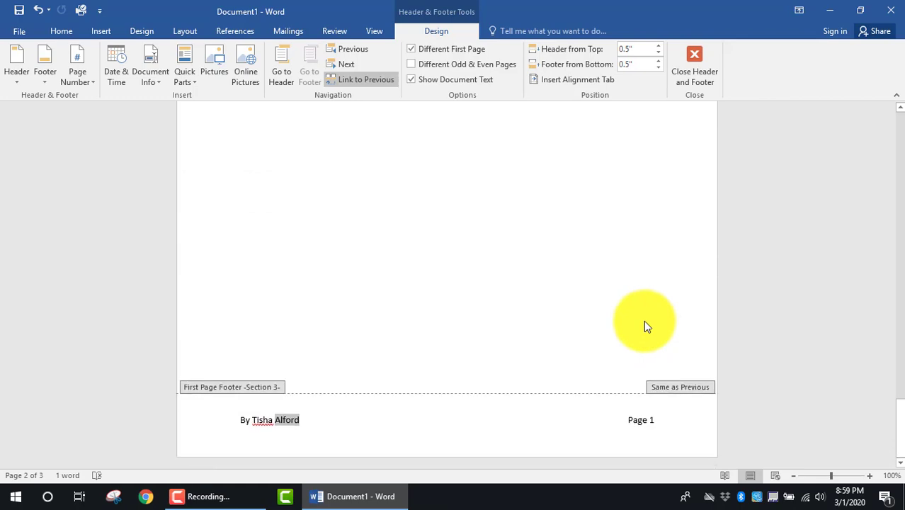
click(659, 421)
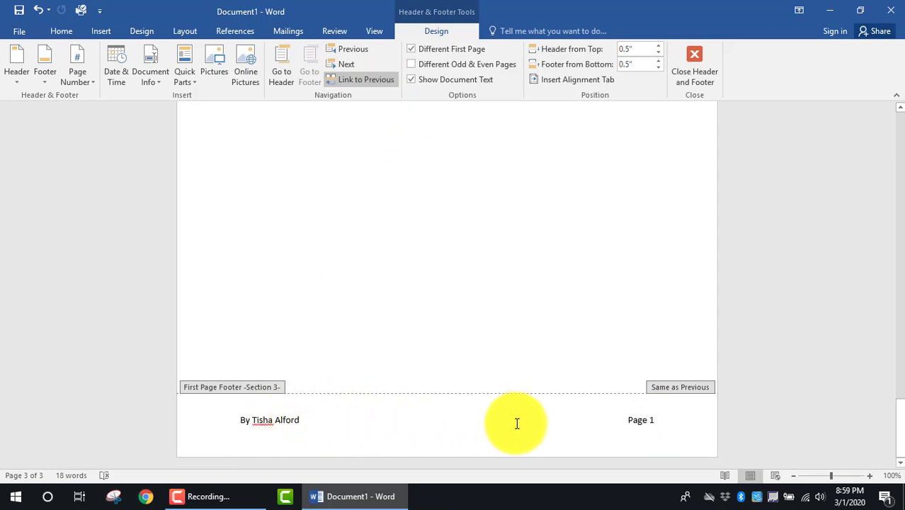
Step: Make page 3's footer numbering continue from the previous section so it reads Page 2
double_click(653, 421)
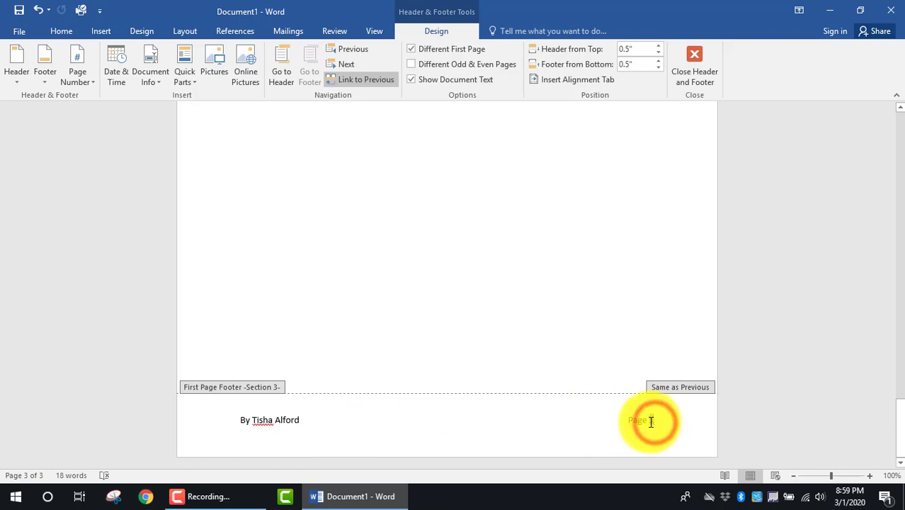
right_click(650, 421)
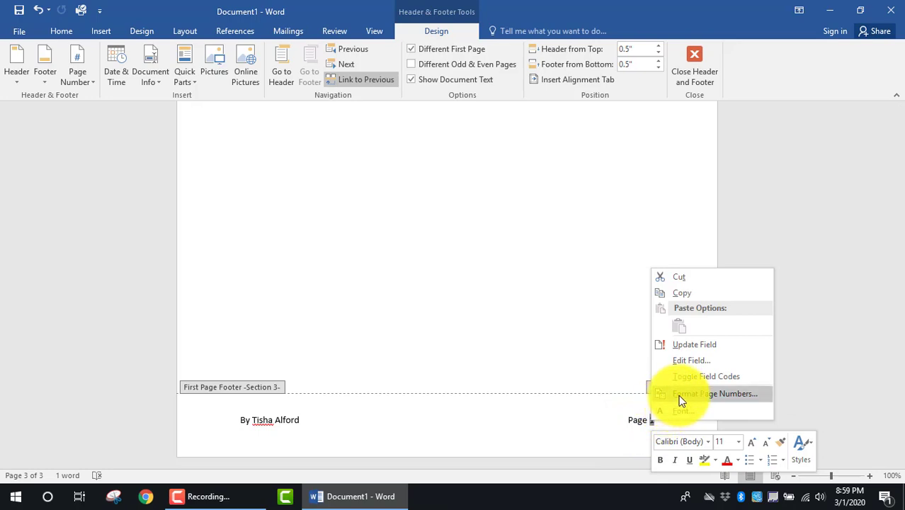
click(681, 397)
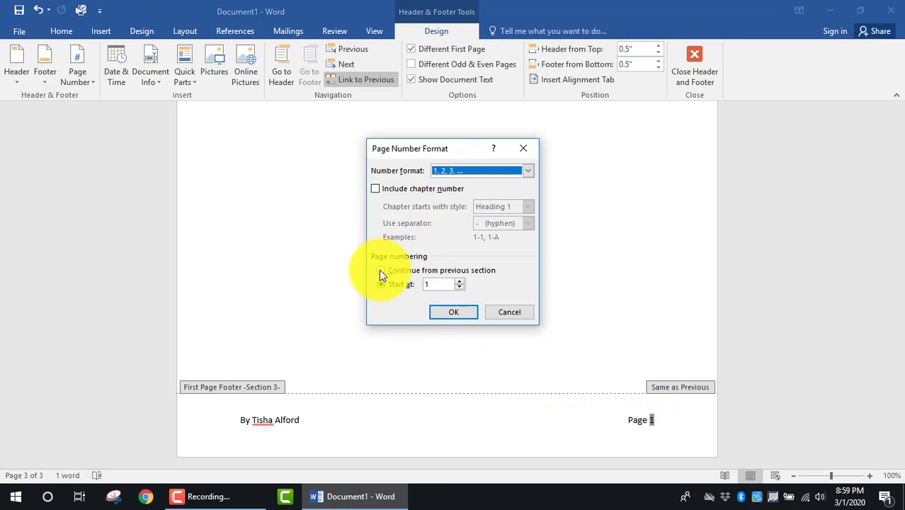
click(380, 269)
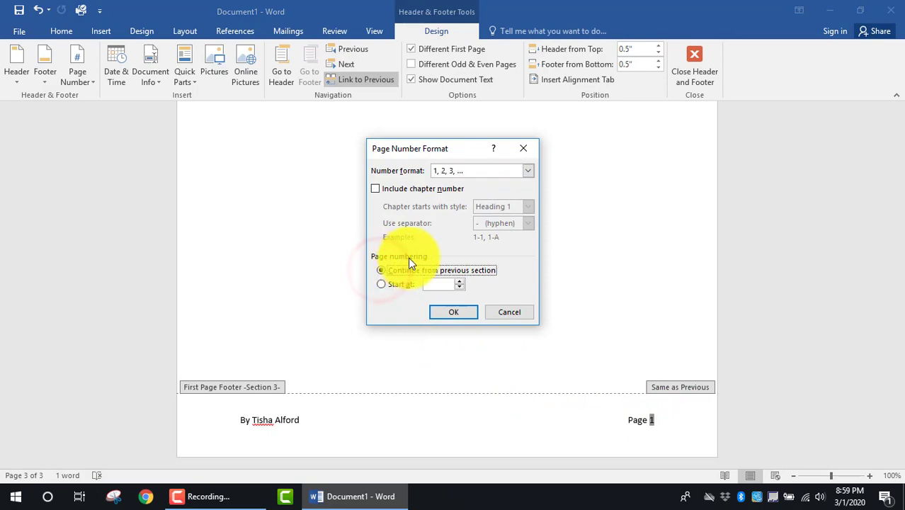
click(454, 313)
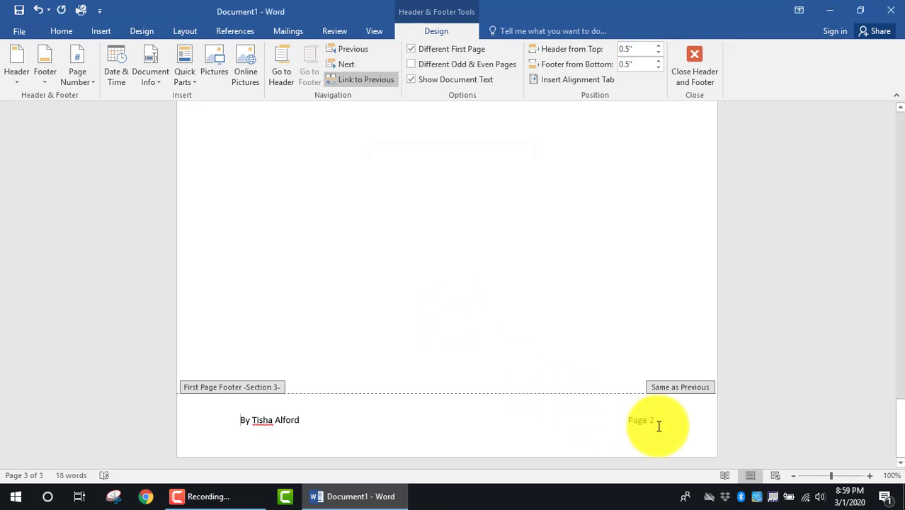
scroll(573, 374, up, 10)
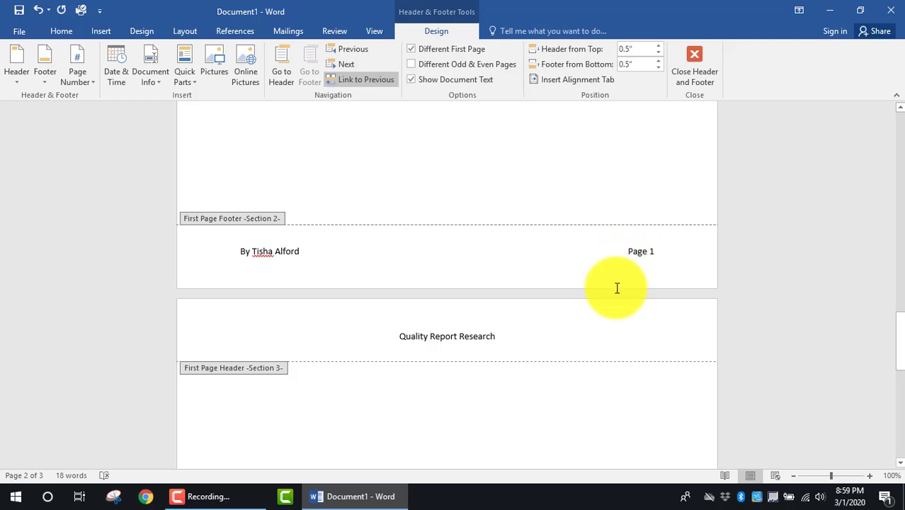
Step: Close header and footer editing and move to page 3's body under the Quality Report Research header
click(559, 416)
click(560, 417)
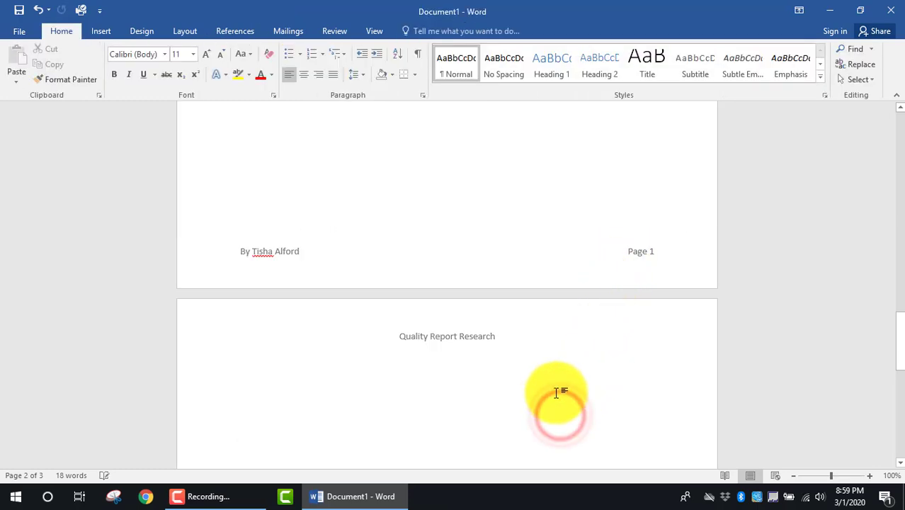
scroll(549, 397, down, 2)
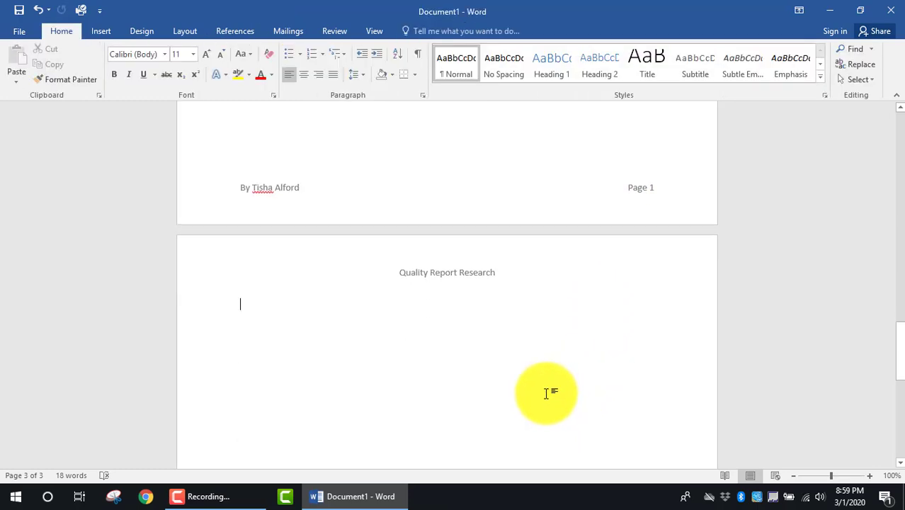
scroll(551, 391, up, 4)
scroll(547, 398, down, 5)
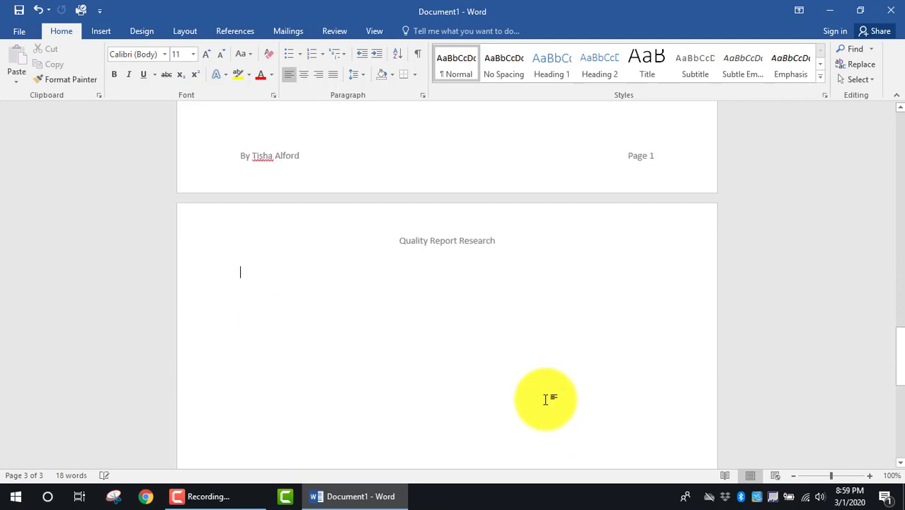
scroll(545, 401, down, 8)
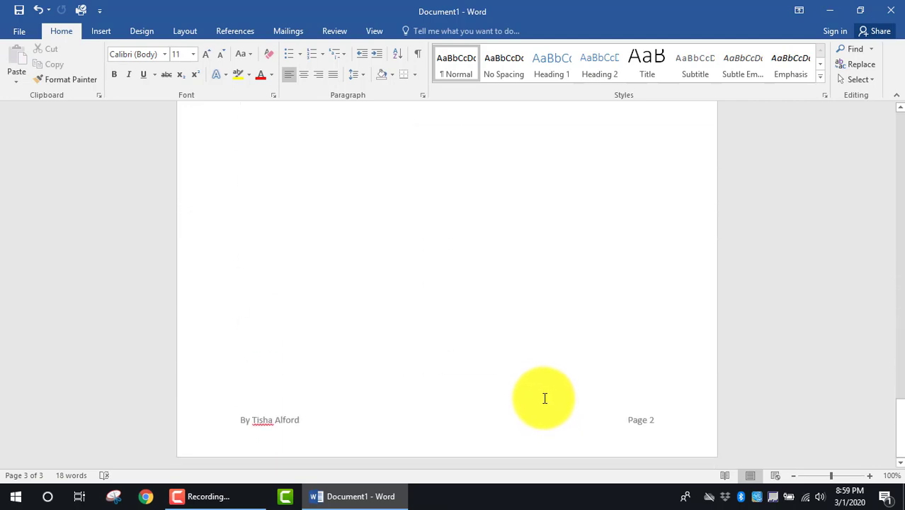
click(307, 372)
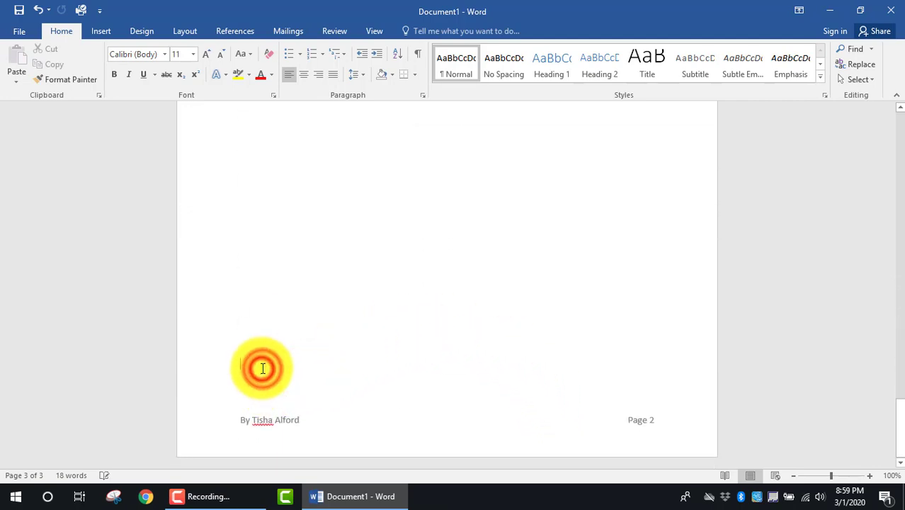
scroll(263, 369, up, 20)
scroll(263, 376, down, 5)
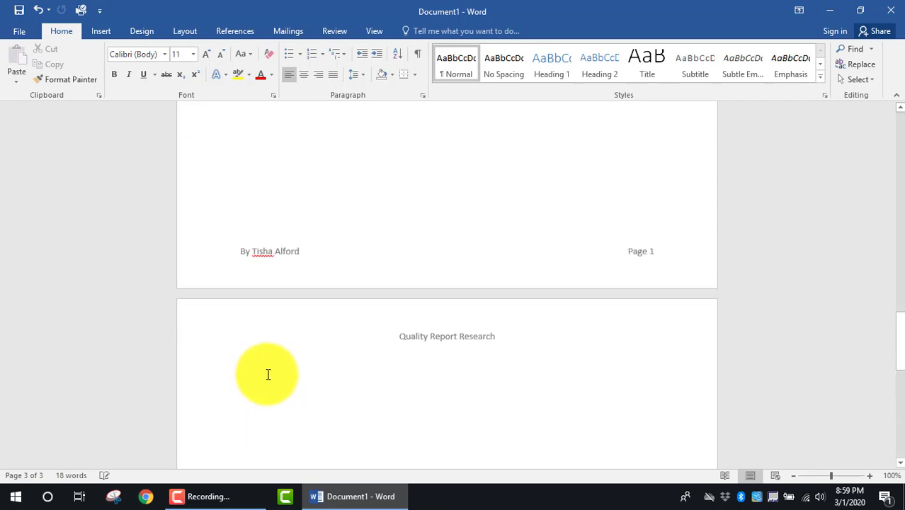
Step: Add an 'Information Literacy' heading in Heading 1 style at the top of page 3
click(273, 304)
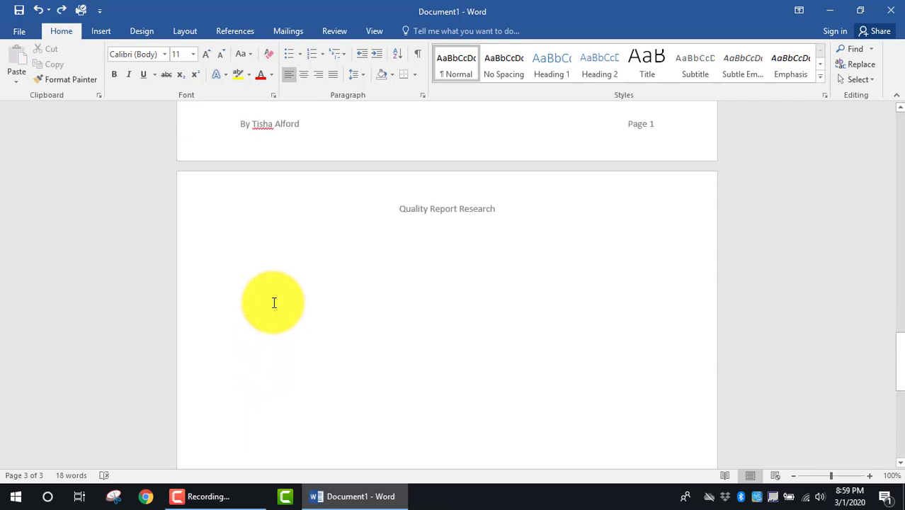
click(542, 67)
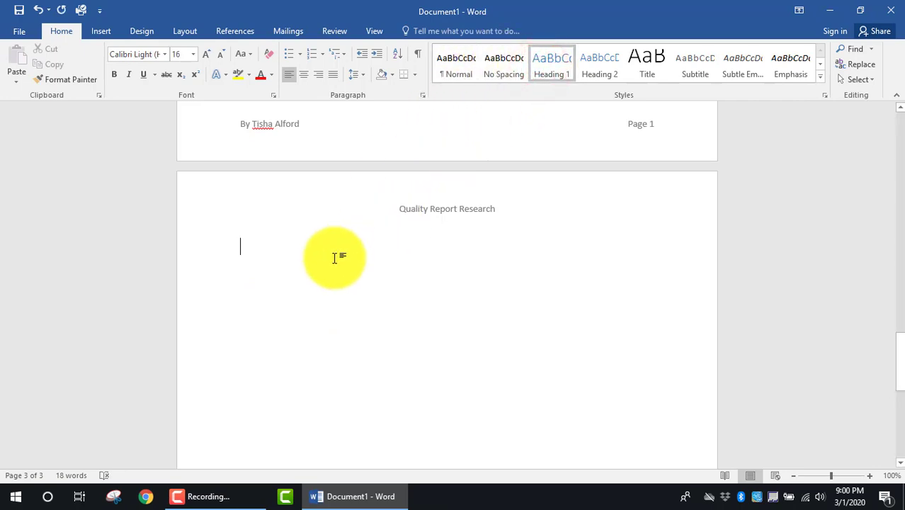
text(Information Literacy)
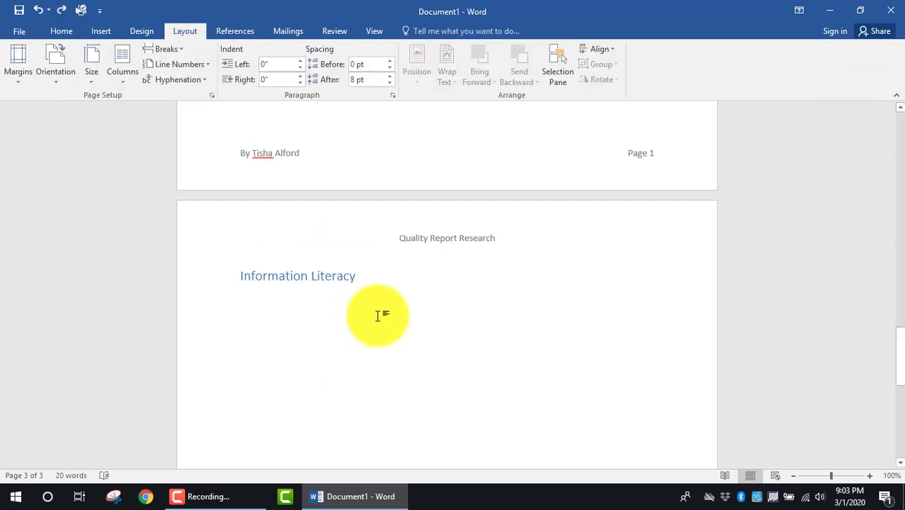
scroll(377, 296, down, 2)
scroll(378, 299, up, 4)
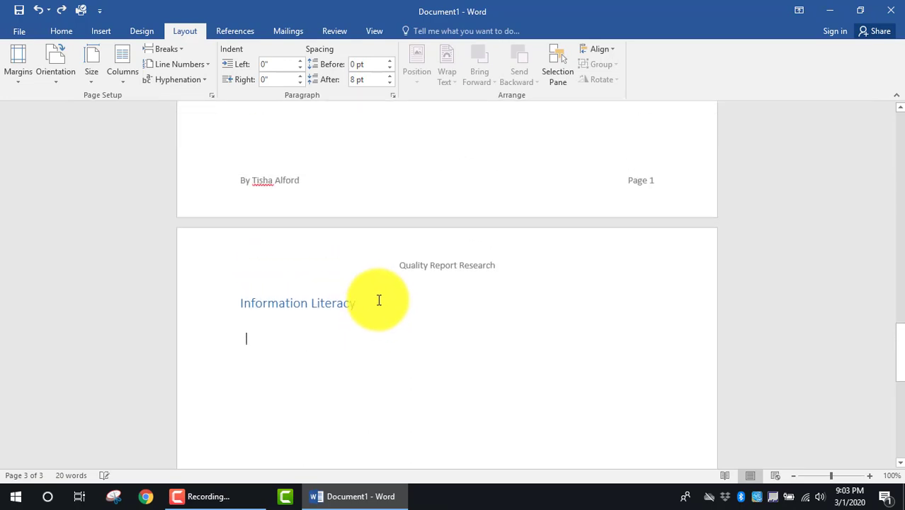
scroll(403, 276, down, 2)
double_click(417, 208)
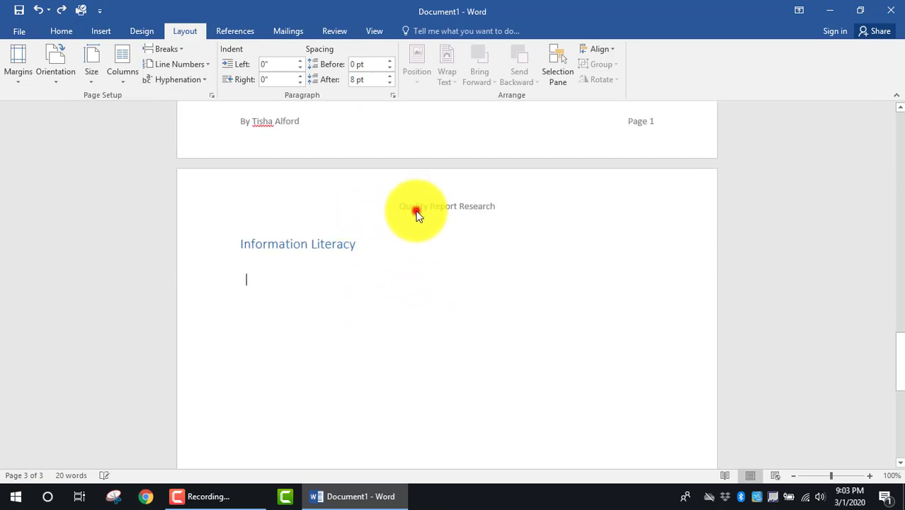
triple_click(416, 208)
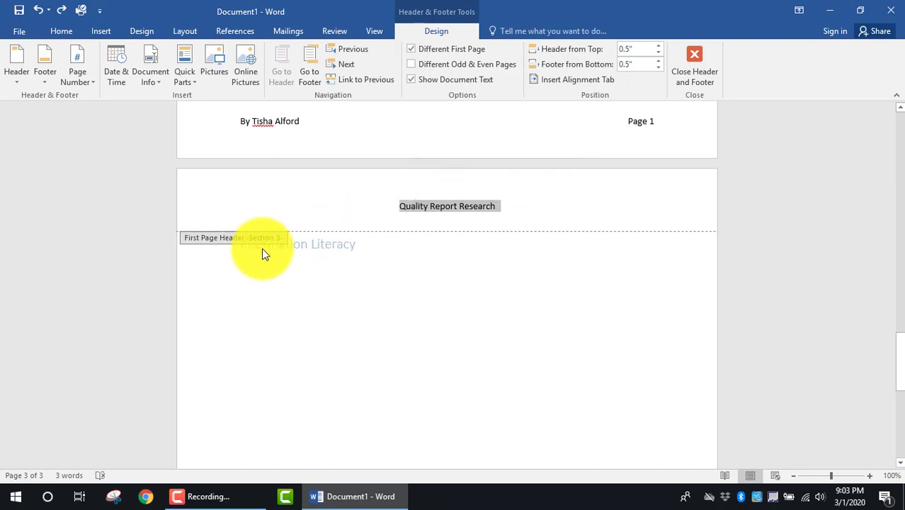
double_click(315, 266)
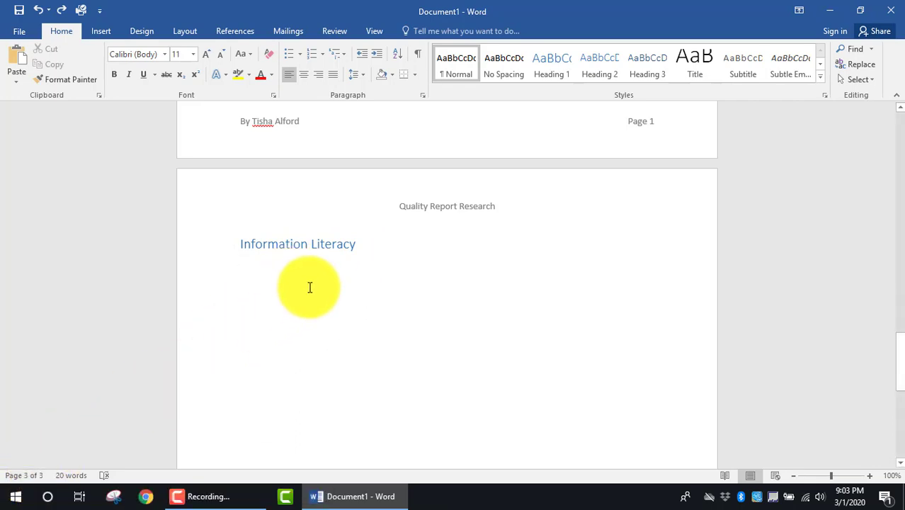
scroll(310, 287, down, 3)
scroll(312, 265, up, 2)
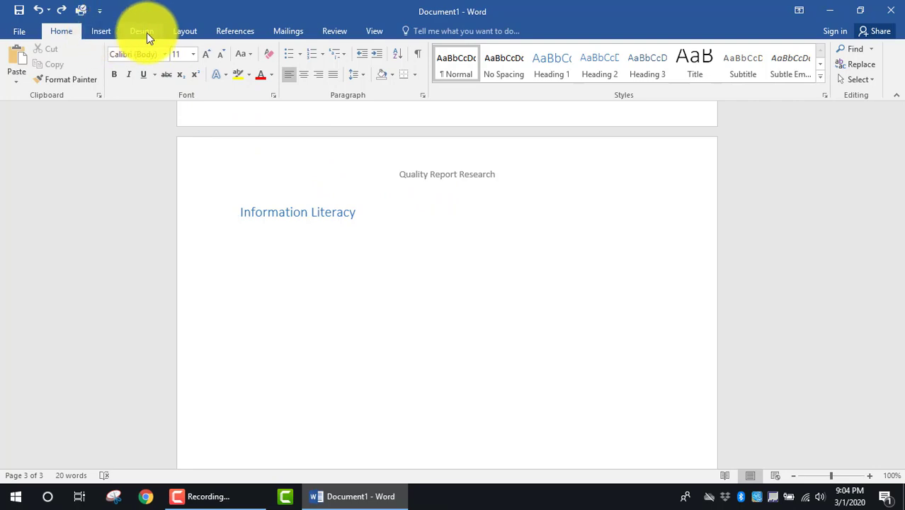
Step: Insert a Next Page section break after Information Literacy, creating a fourth page
click(181, 33)
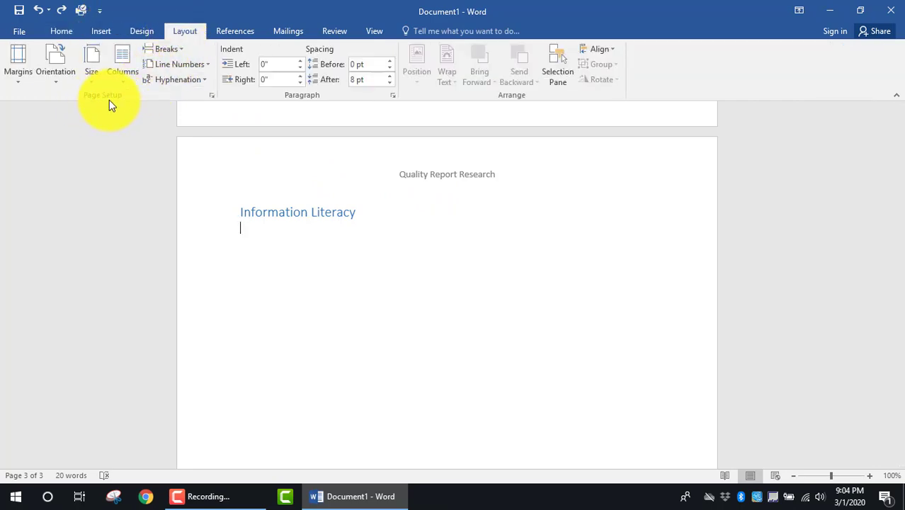
click(180, 50)
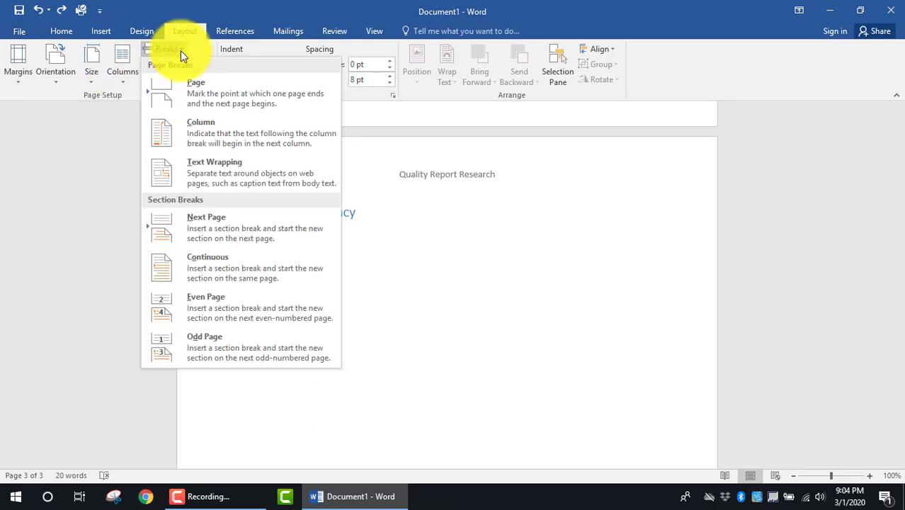
click(202, 227)
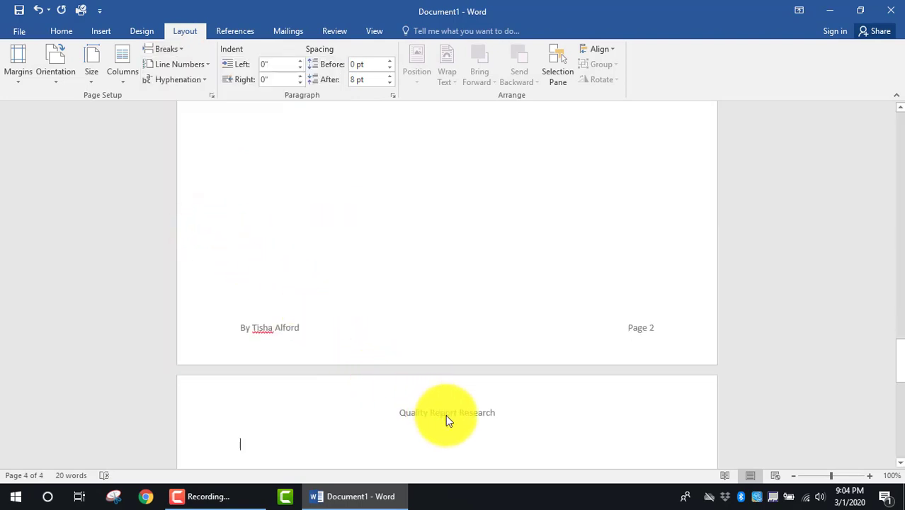
scroll(445, 411, down, 15)
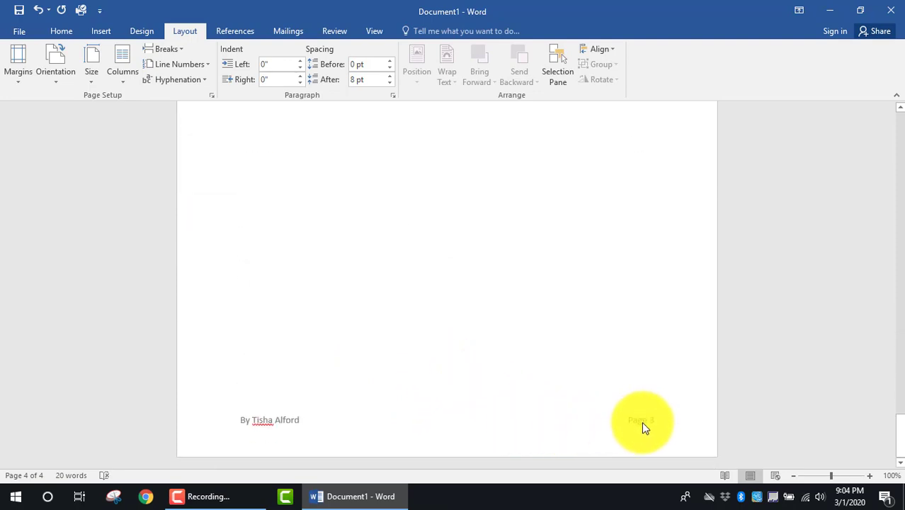
scroll(484, 306, down, 10)
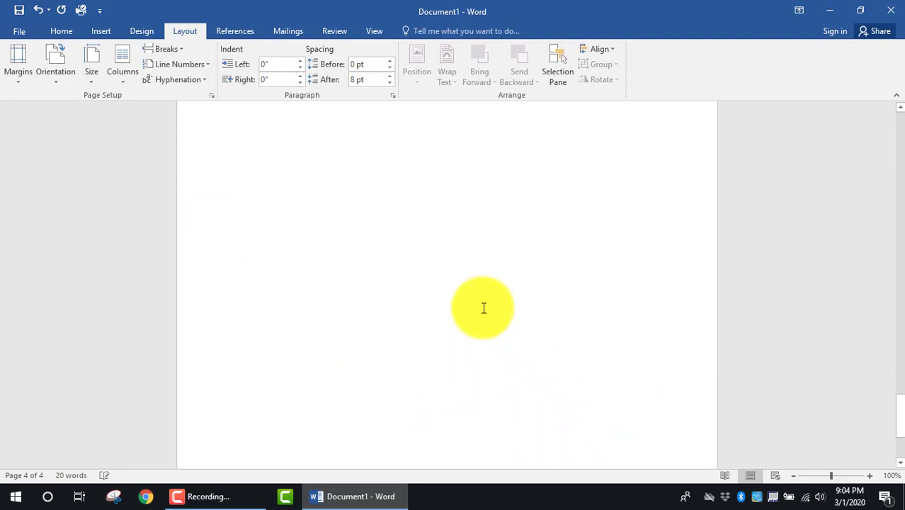
scroll(425, 287, up, 6)
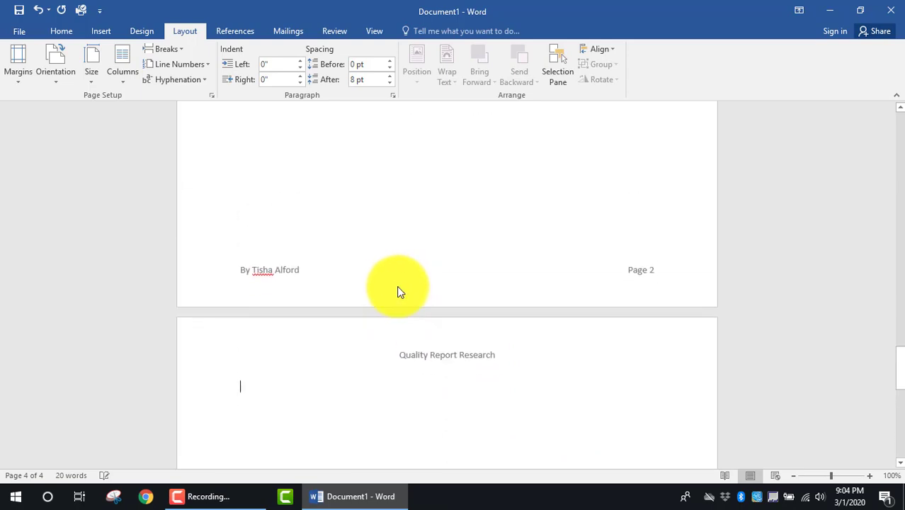
scroll(396, 286, down, 3)
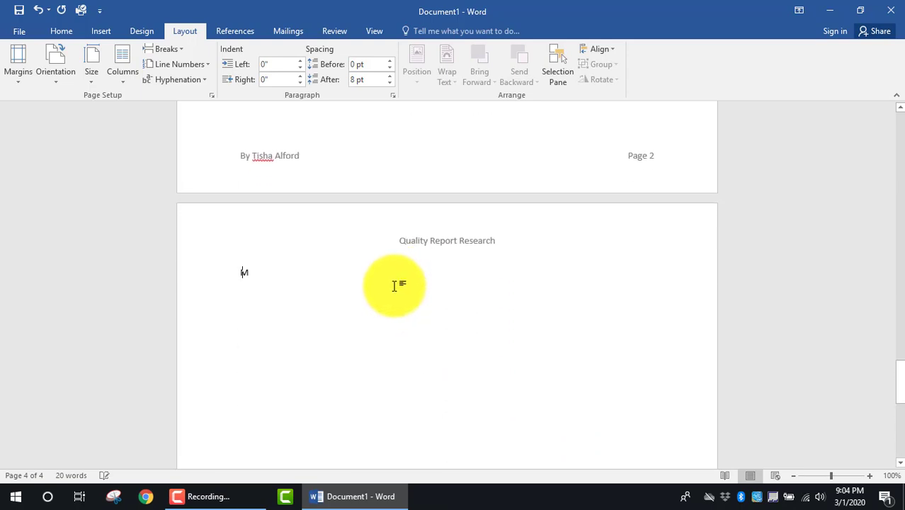
Step: Type 'Media Data' on page 4 and format it with the Heading 2 style
text(edia Data)
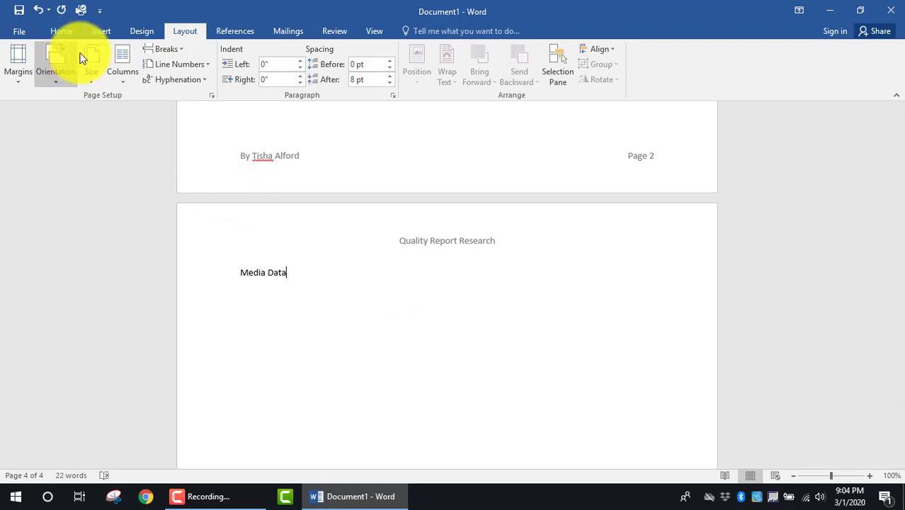
click(67, 34)
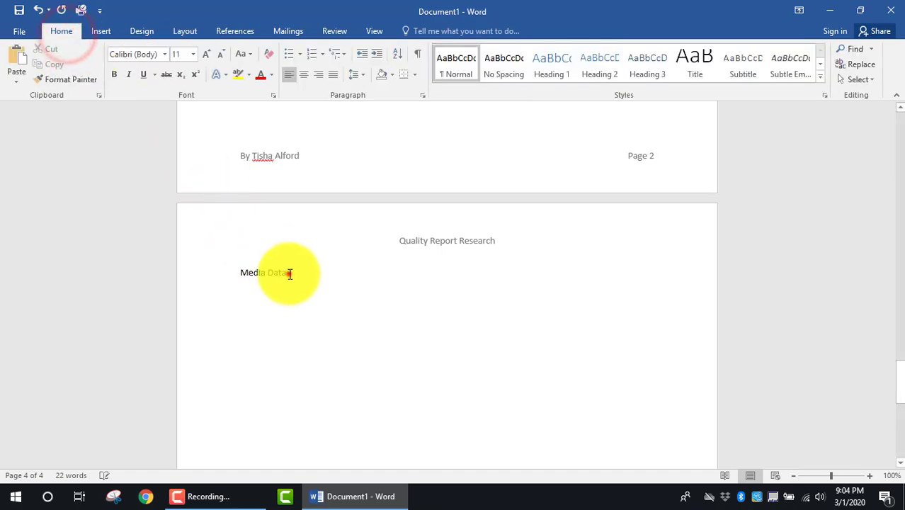
drag(289, 272, 239, 277)
click(600, 66)
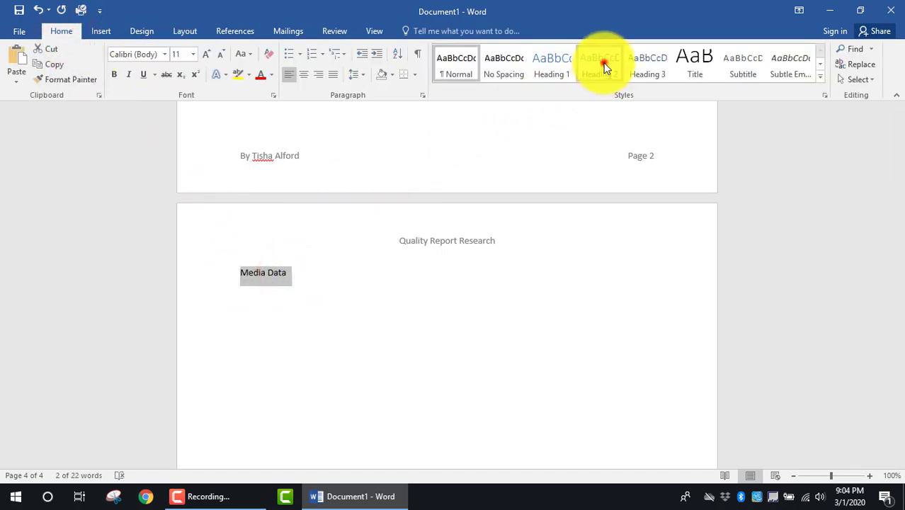
scroll(404, 326, up, 5)
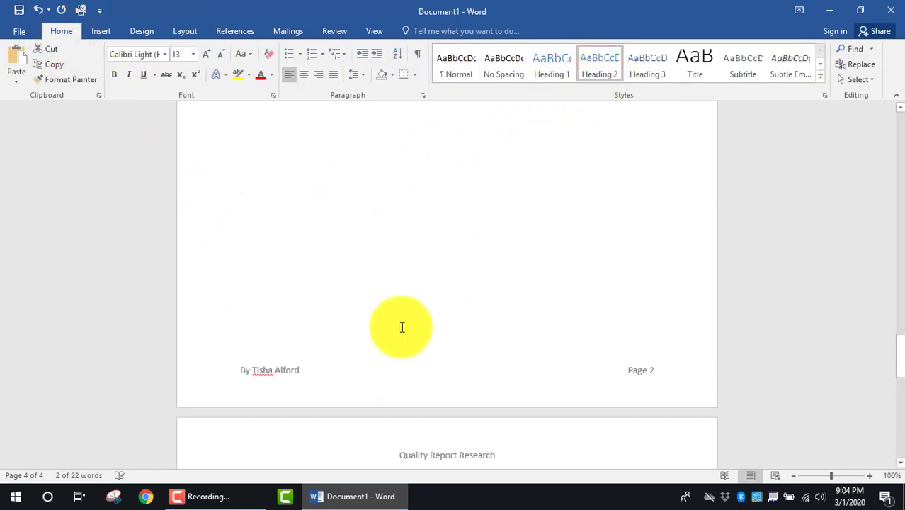
mouse_move(896, 355)
mouse_down()
mouse_move(899, 190)
mouse_move(894, 207)
mouse_up()
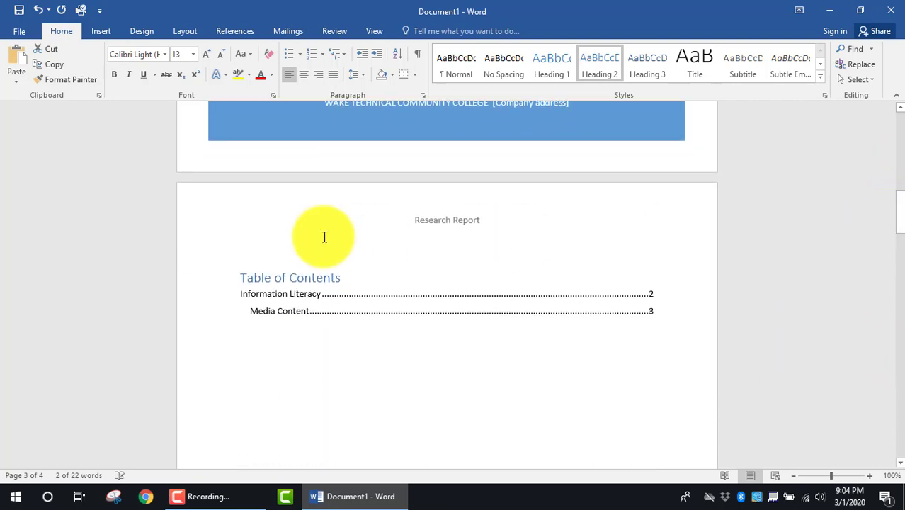
Step: Update the table of contents field so it lists Media Data on page 3
click(289, 290)
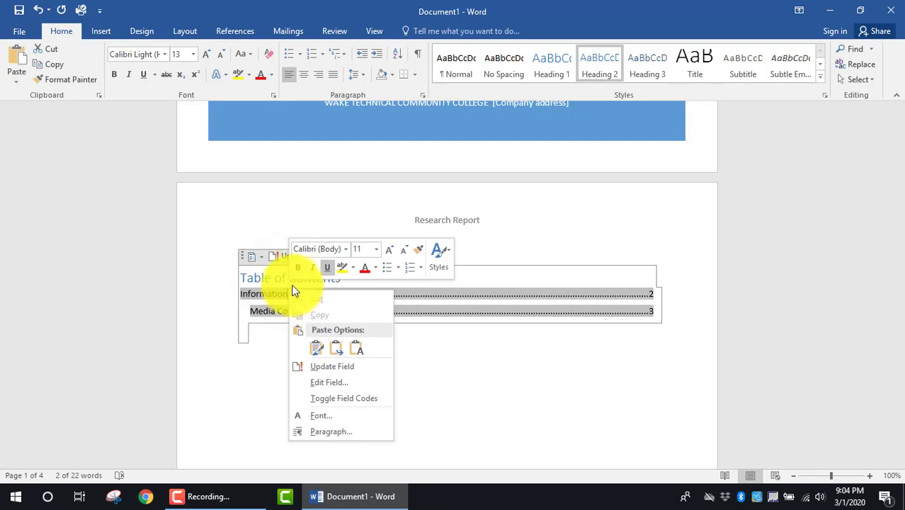
click(324, 367)
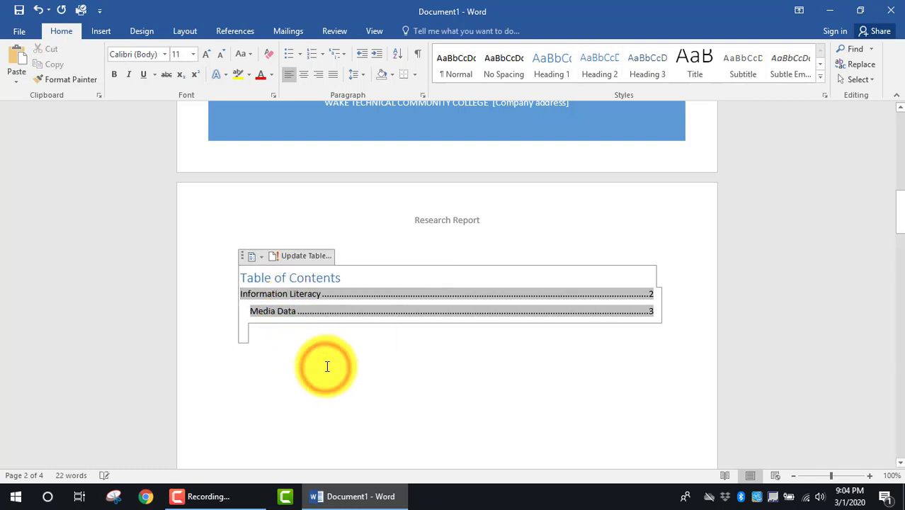
scroll(382, 301, down, 2)
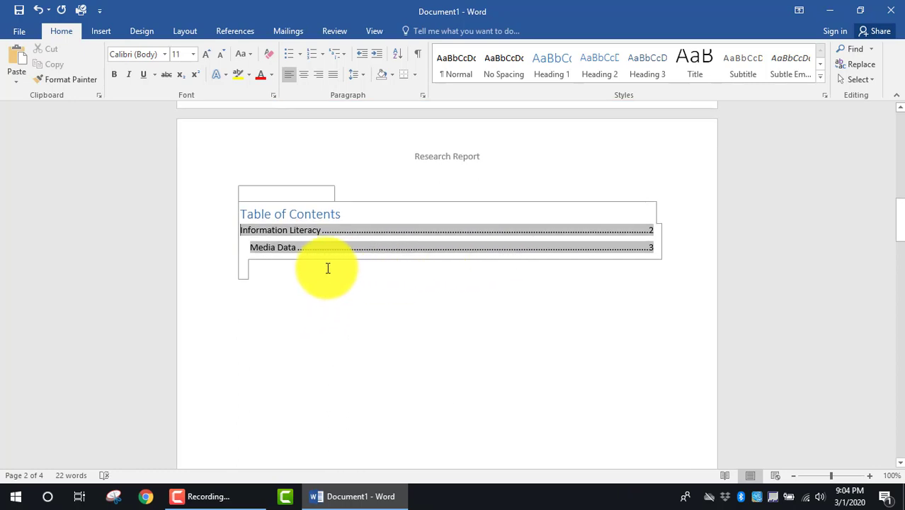
drag(899, 222, 894, 433)
scroll(459, 271, up, 10)
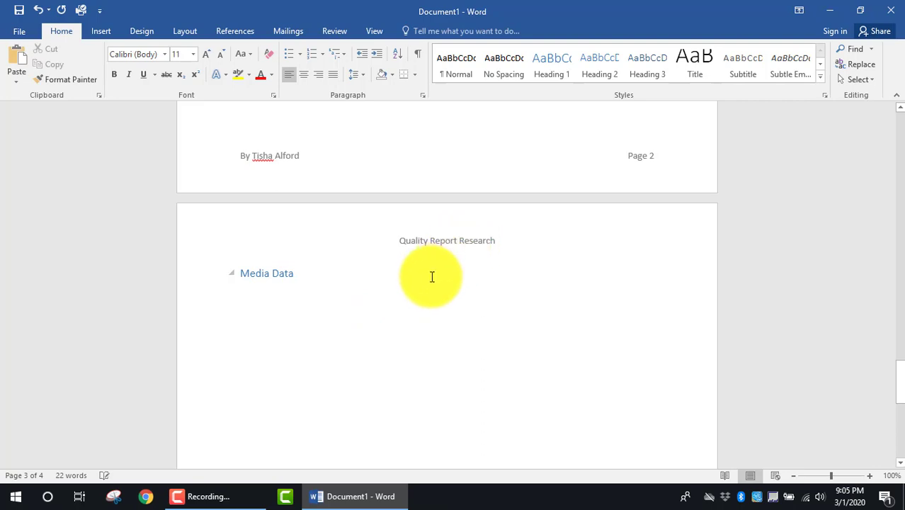
Step: Insert a Next Page section break below Media Data to start a fifth page
click(333, 333)
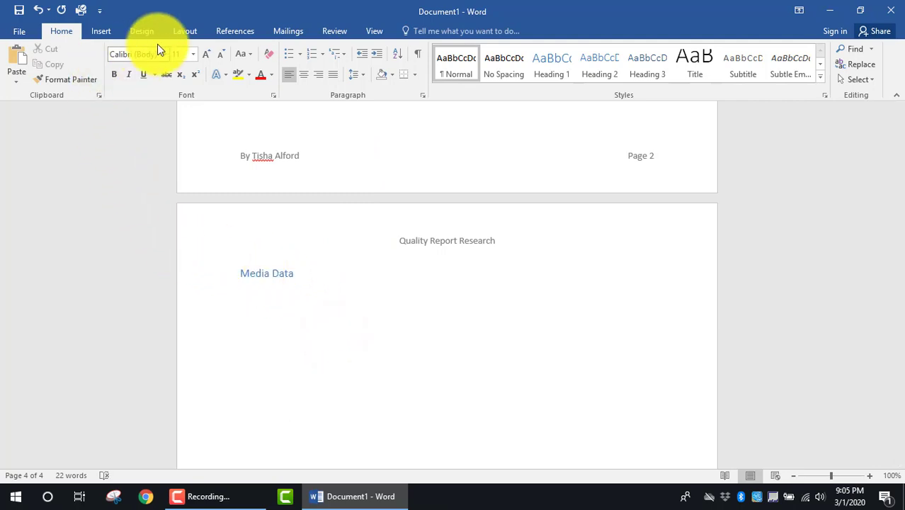
click(181, 33)
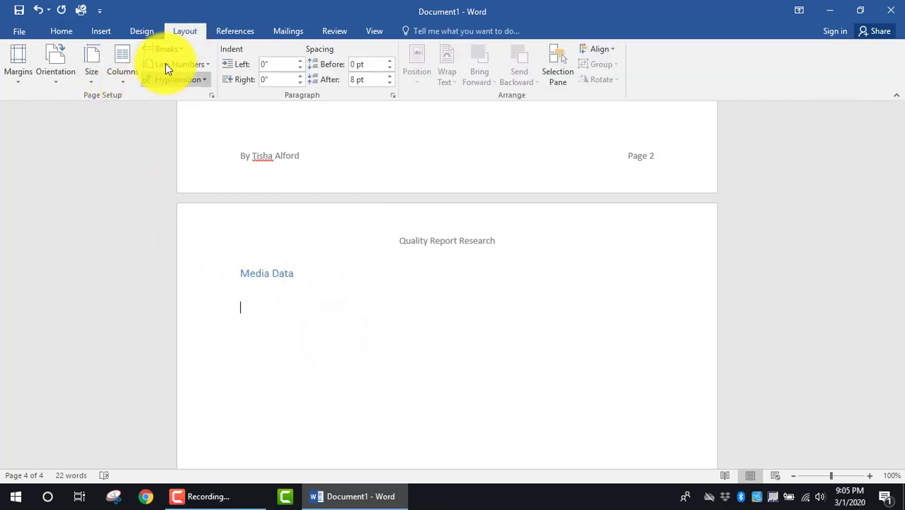
click(181, 50)
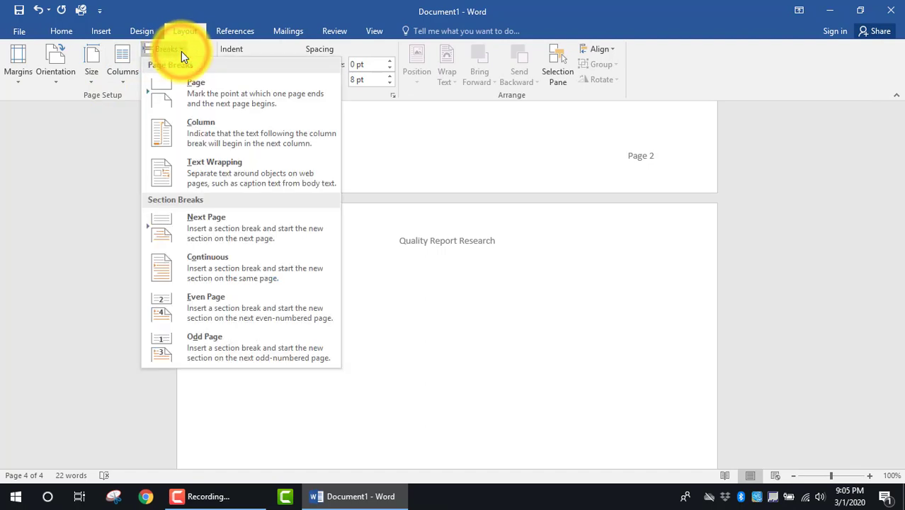
click(210, 223)
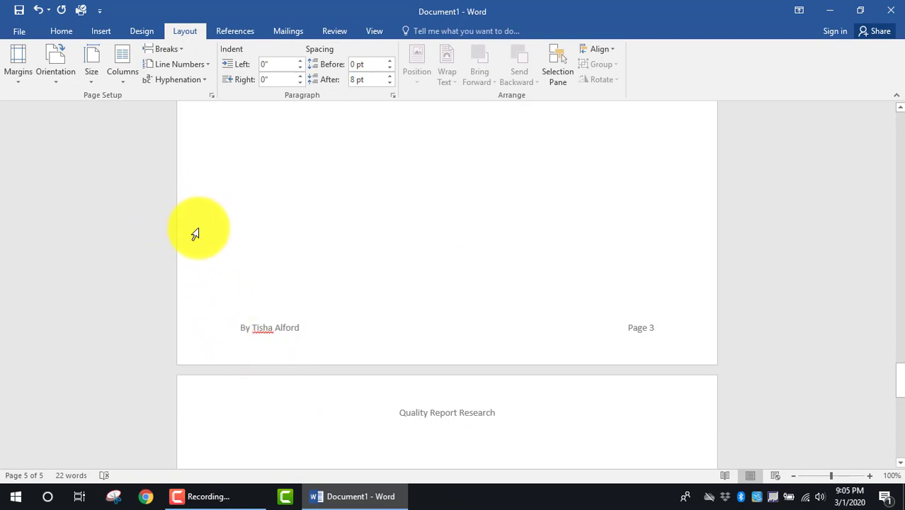
Step: Unlink page 5's header from the previous section and change it to 'Tools for Research'
double_click(440, 412)
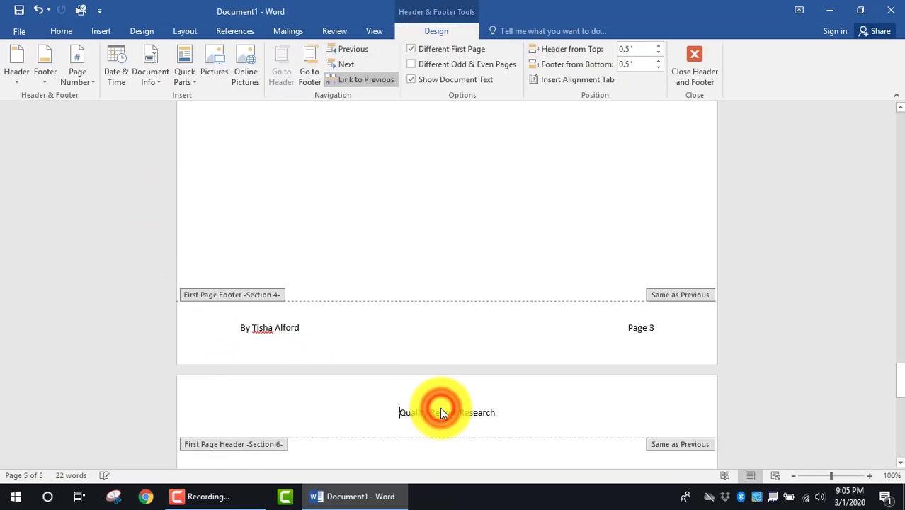
click(355, 80)
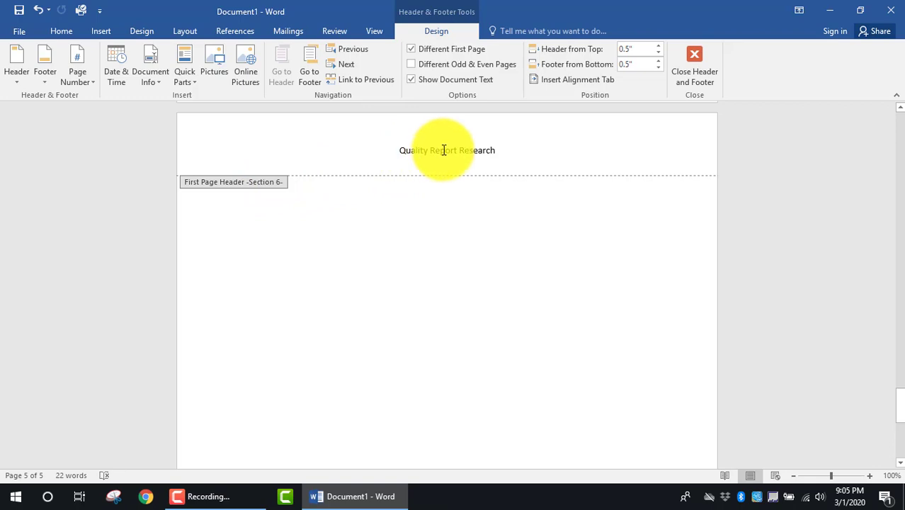
drag(457, 150, 380, 154)
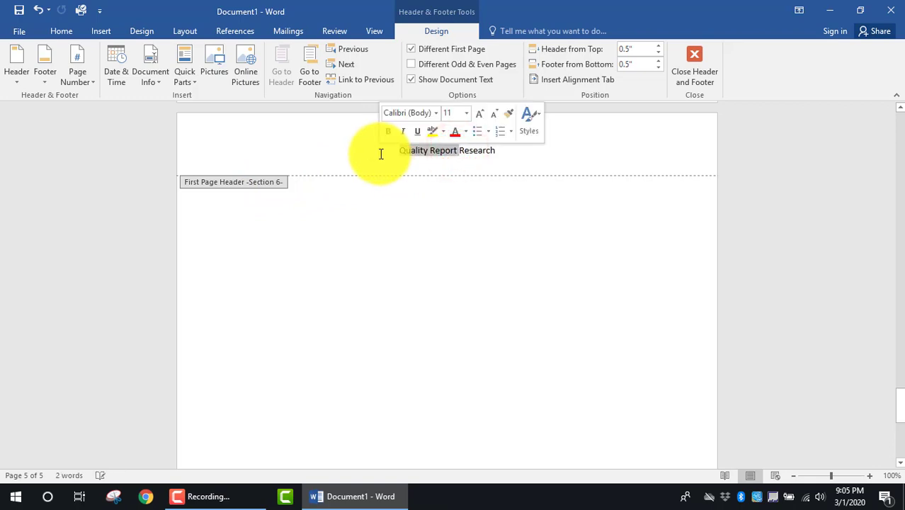
key(Delete)
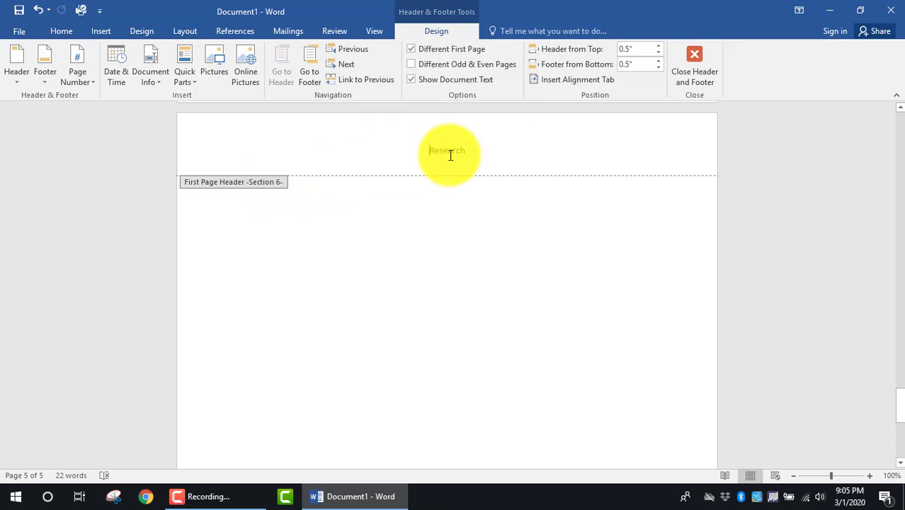
text(Tools for)
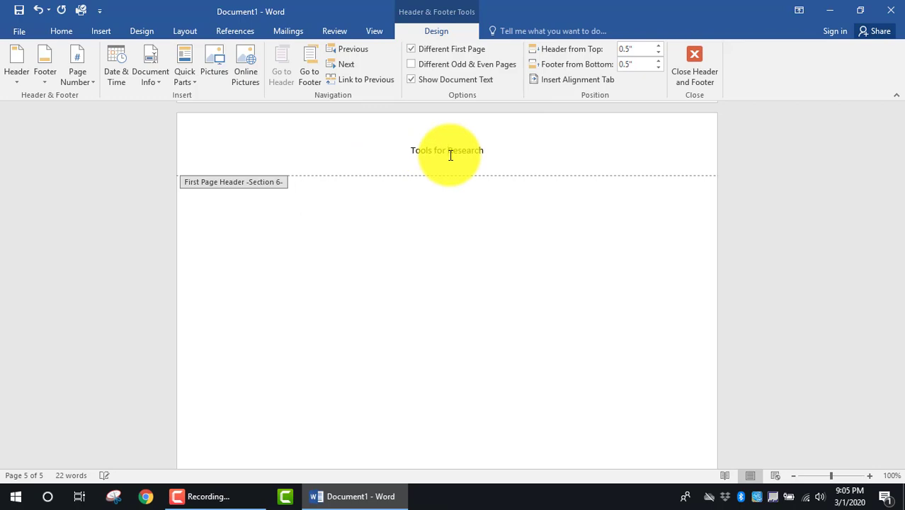
double_click(460, 211)
Step: Type 'Fonts' at the top of page 5 and apply the Heading 1 style to it
scroll(464, 216, down, 2)
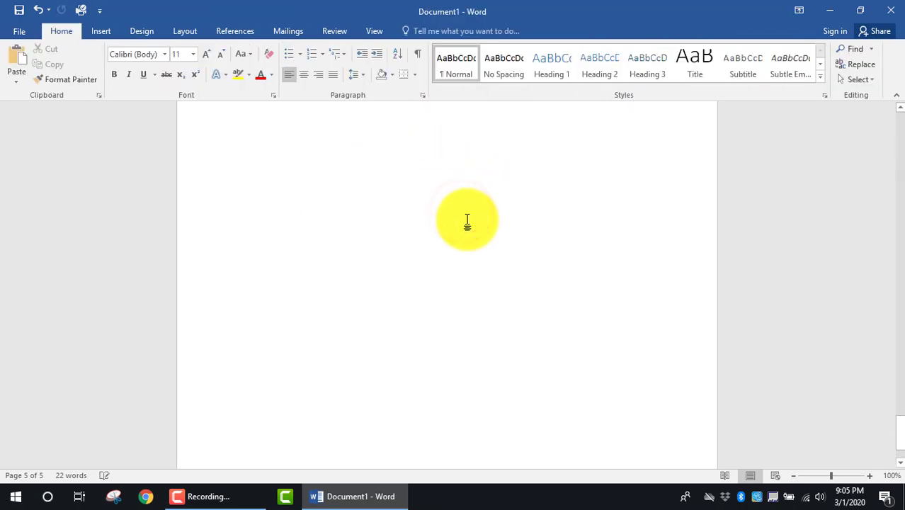
scroll(468, 221, down, 2)
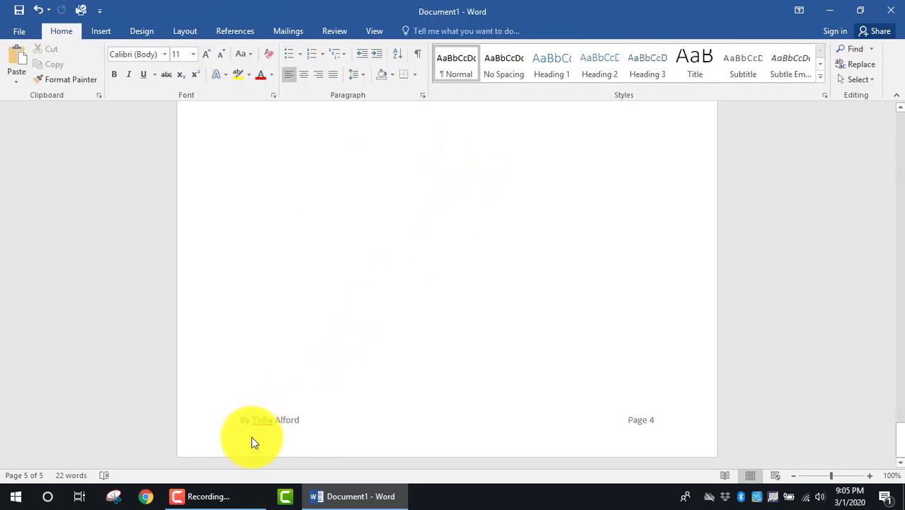
scroll(538, 319, up, 3)
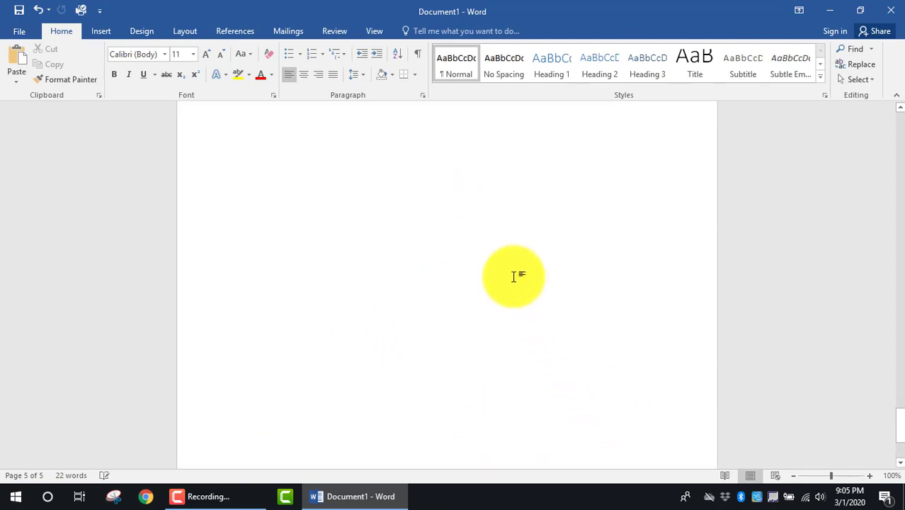
scroll(518, 275, up, 5)
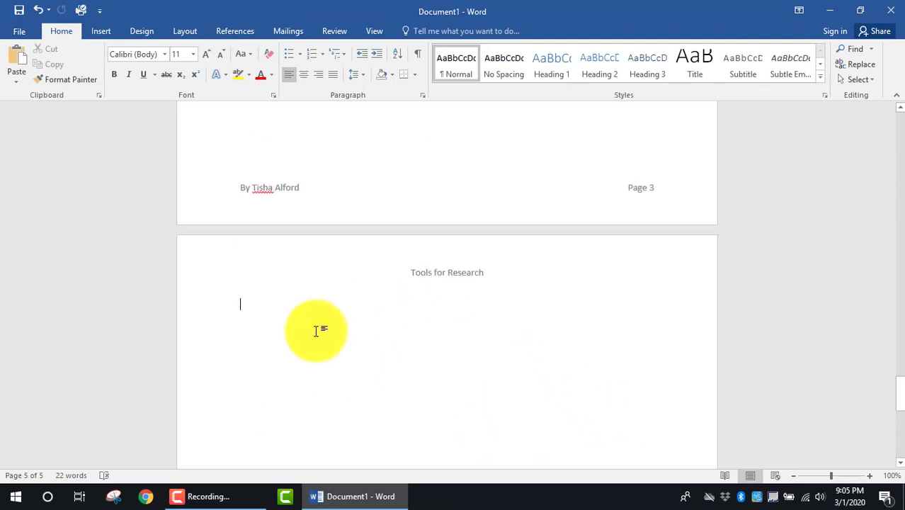
text(Fonts)
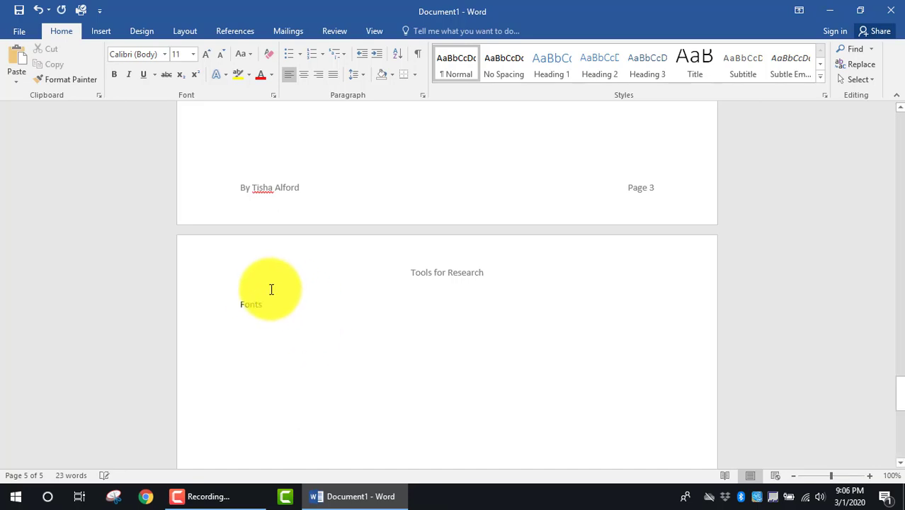
double_click(256, 304)
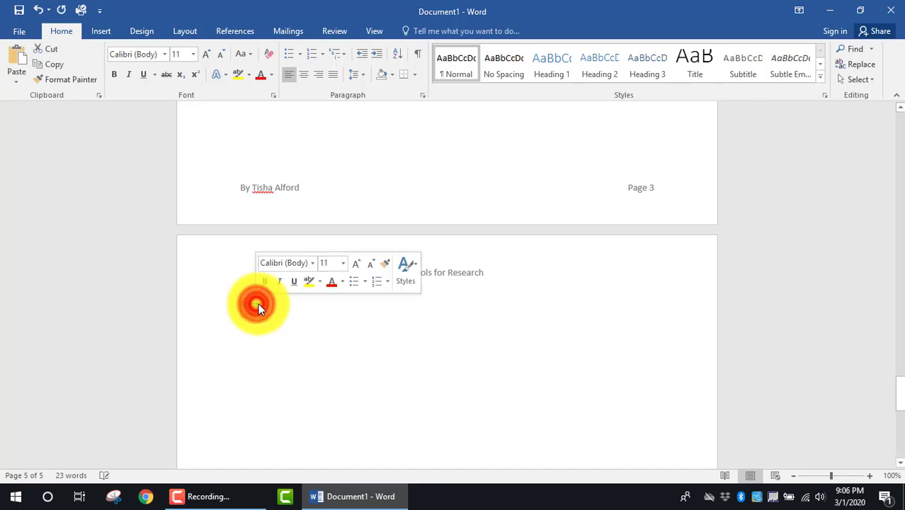
click(542, 66)
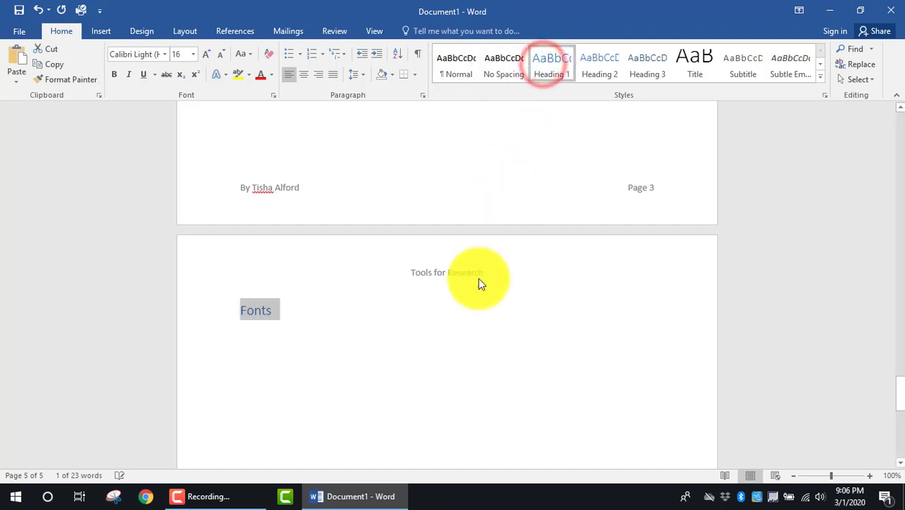
click(469, 345)
scroll(469, 345, up, 5)
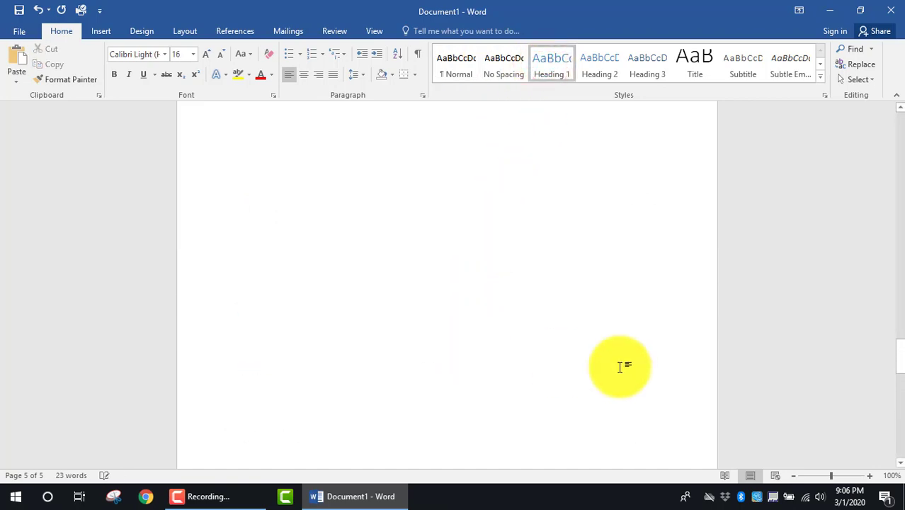
drag(901, 351, 893, 175)
Step: Update the entire table of contents so it adds Fonts on page 4
click(290, 306)
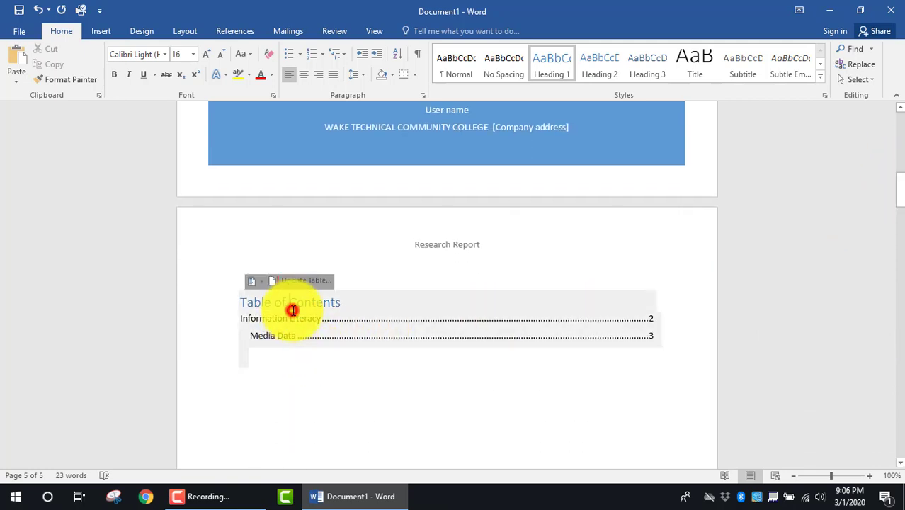
click(298, 283)
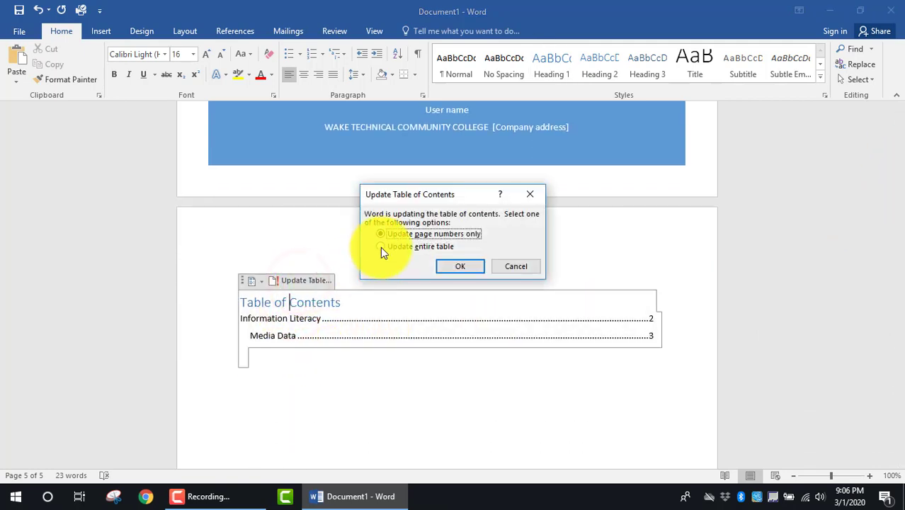
click(381, 246)
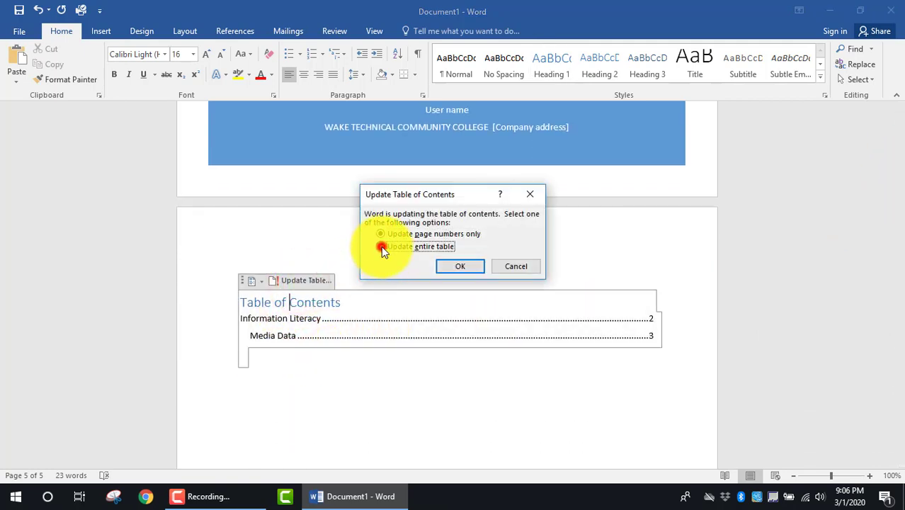
click(455, 268)
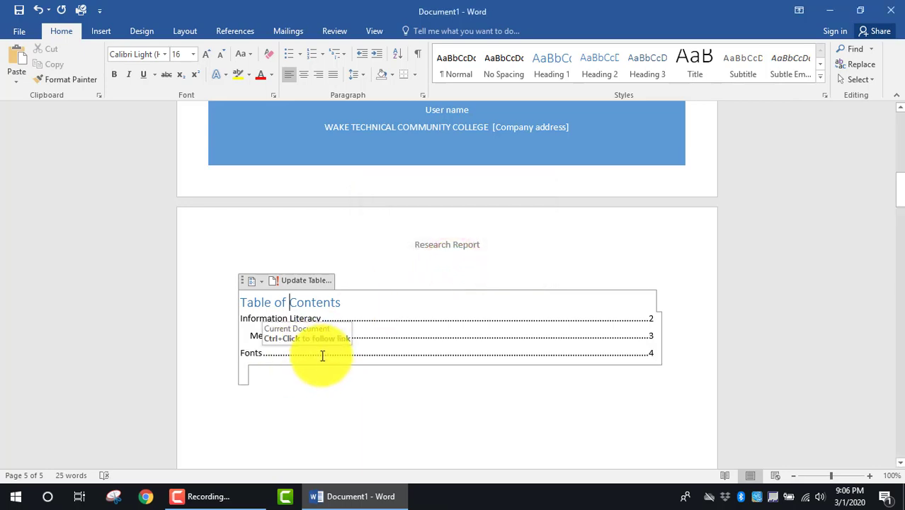
click(689, 264)
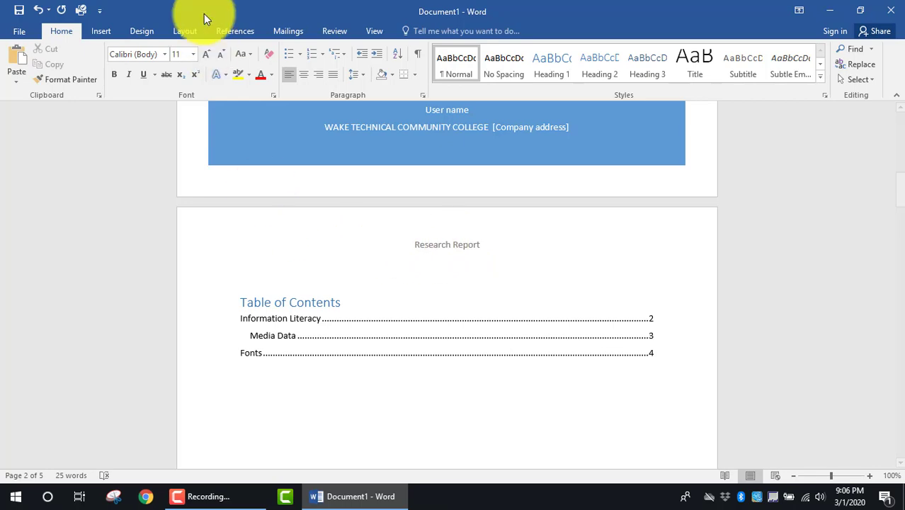
Step: Look through the Layout page and section breaks list, closing it without inserting a break
click(190, 30)
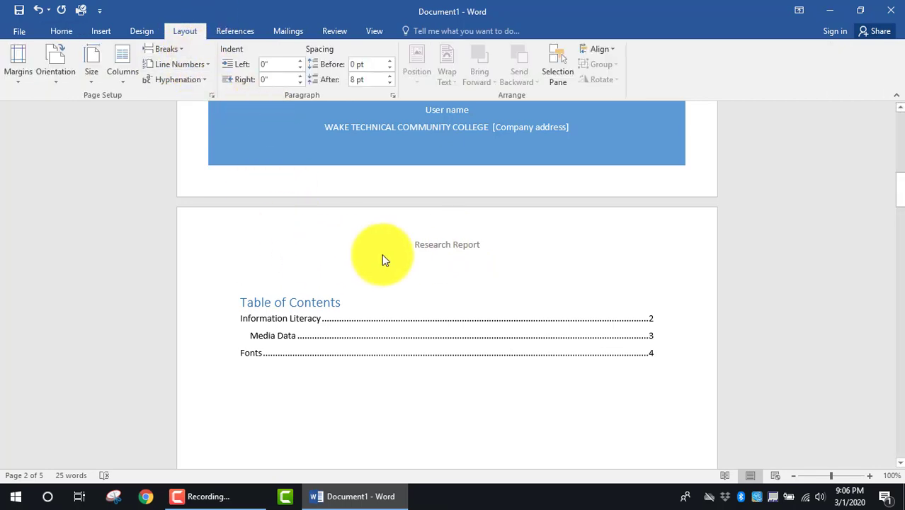
click(180, 53)
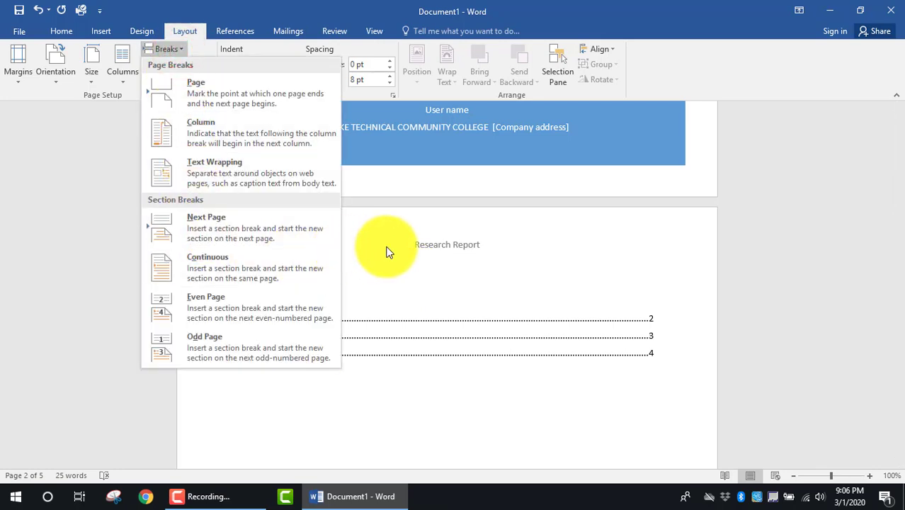
click(449, 246)
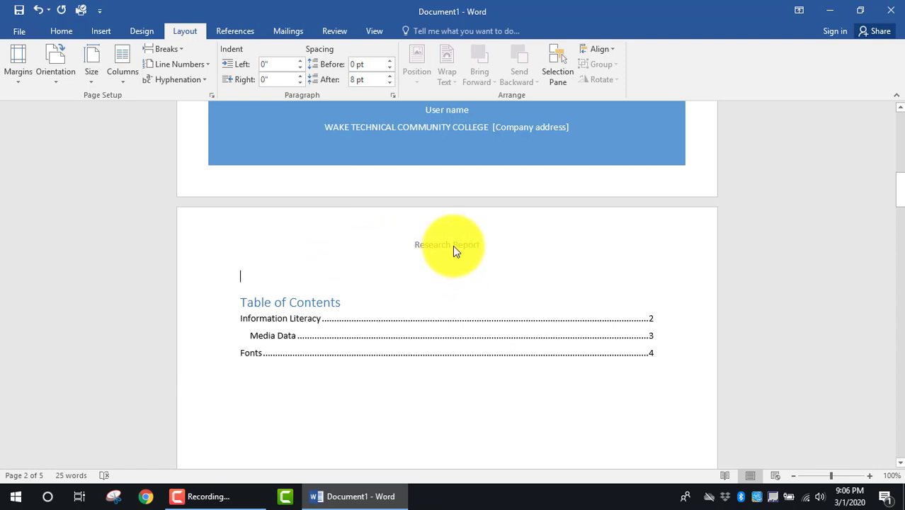
Step: Delete 'Research Report' from the page 2 header above the table of contents
double_click(452, 245)
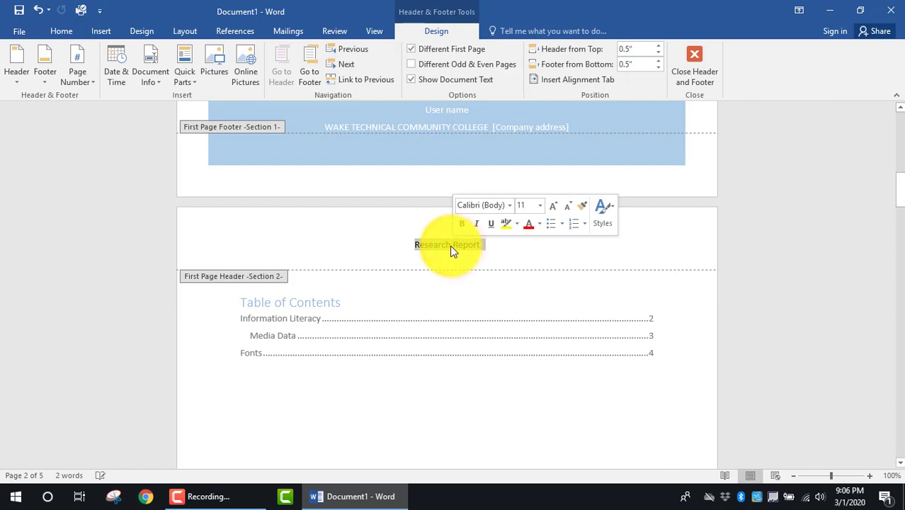
key(Delete)
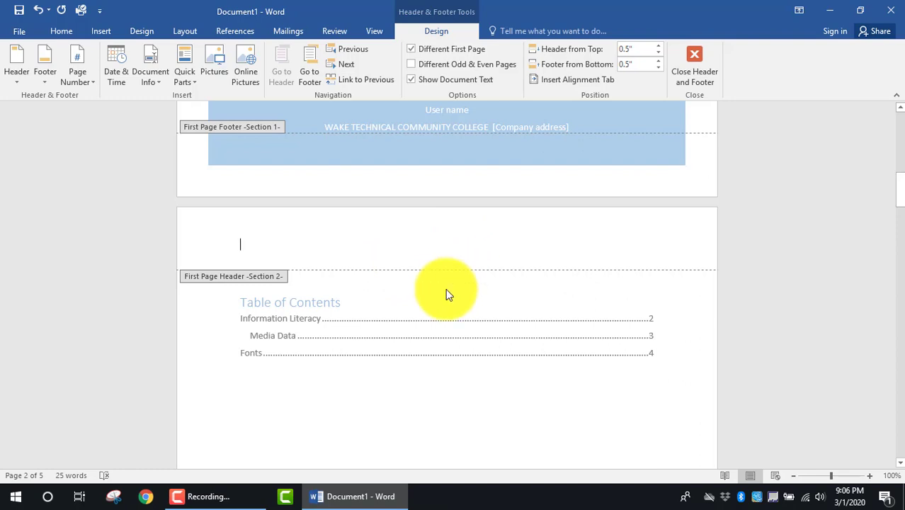
double_click(438, 377)
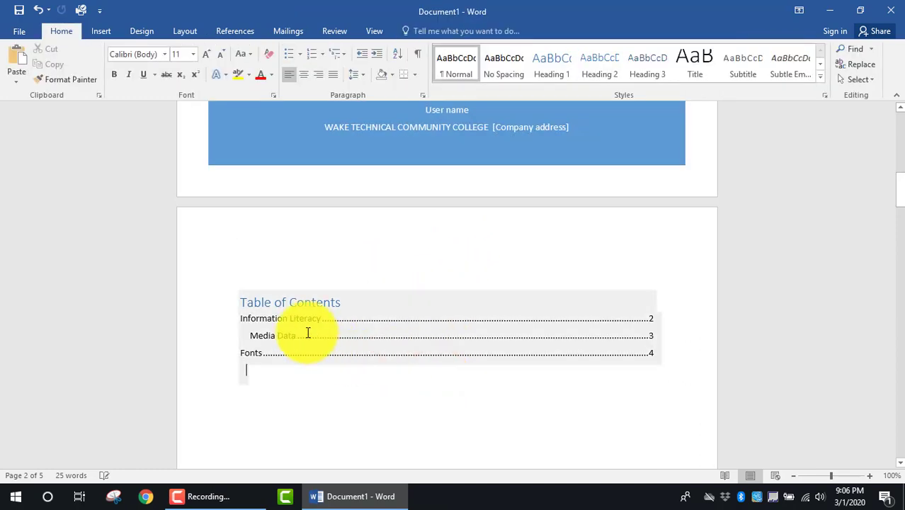
right_click(336, 325)
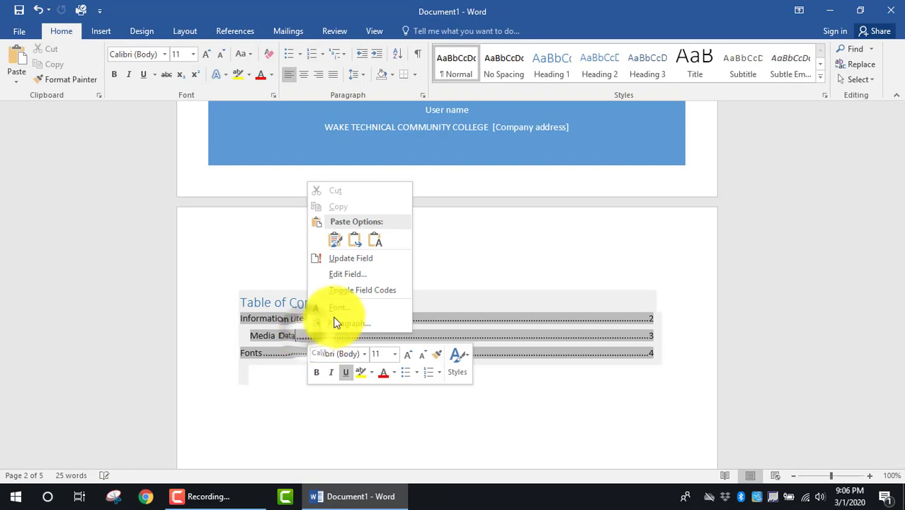
click(353, 262)
click(413, 246)
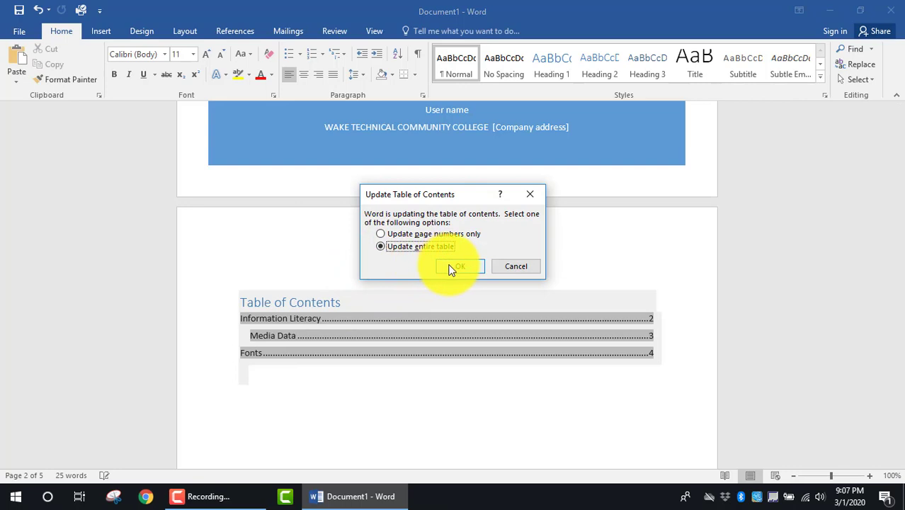
click(450, 265)
scroll(425, 354, down, 10)
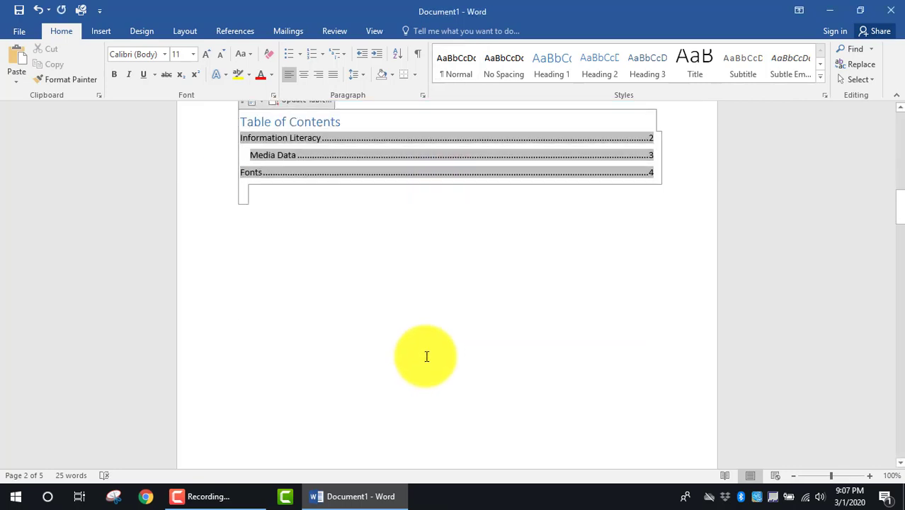
scroll(420, 353, down, 5)
scroll(412, 224, up, 1)
scroll(464, 232, down, 5)
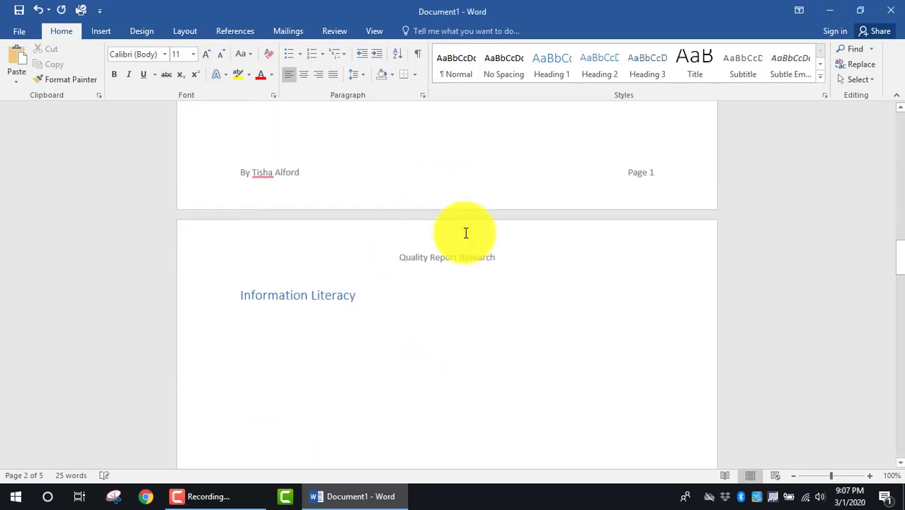
scroll(468, 236, down, 12)
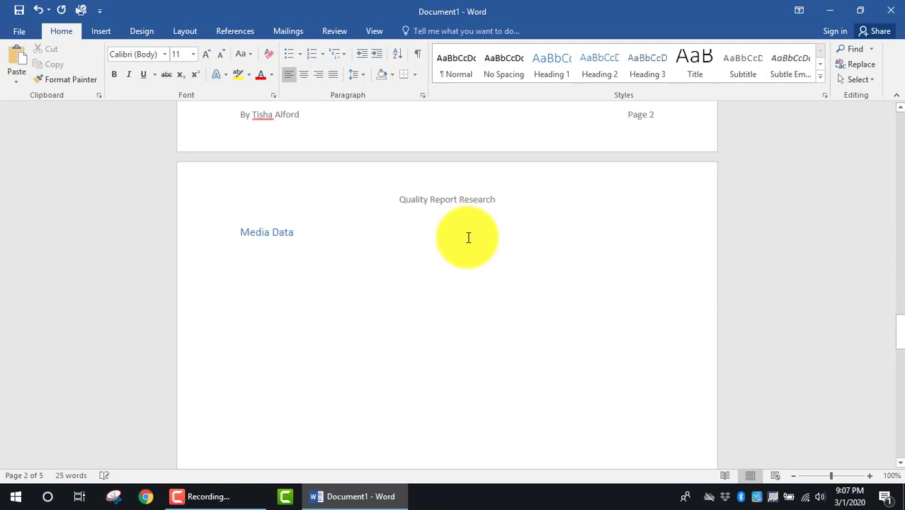
scroll(708, 311, down, 2)
drag(900, 372, 896, 380)
drag(901, 129, 901, 126)
scroll(507, 350, down, 3)
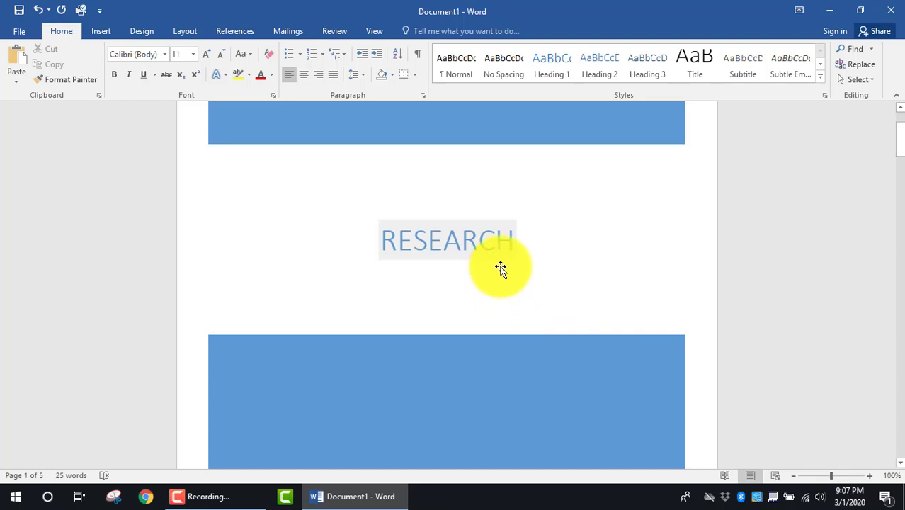
scroll(501, 268, down, 10)
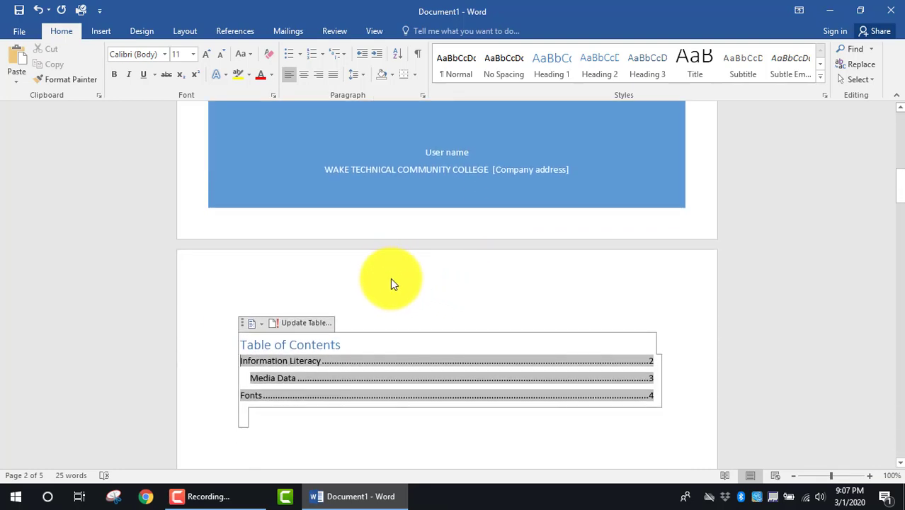
click(390, 277)
scroll(425, 286, down, 4)
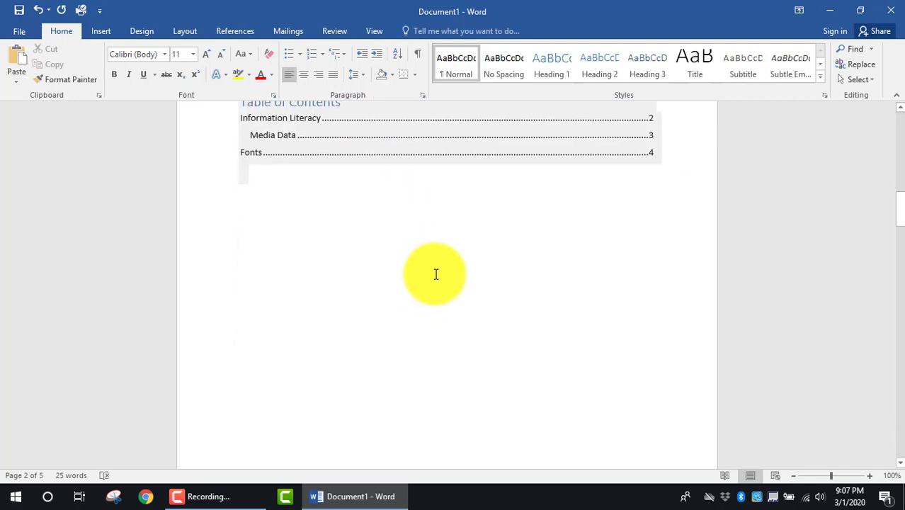
scroll(436, 274, down, 5)
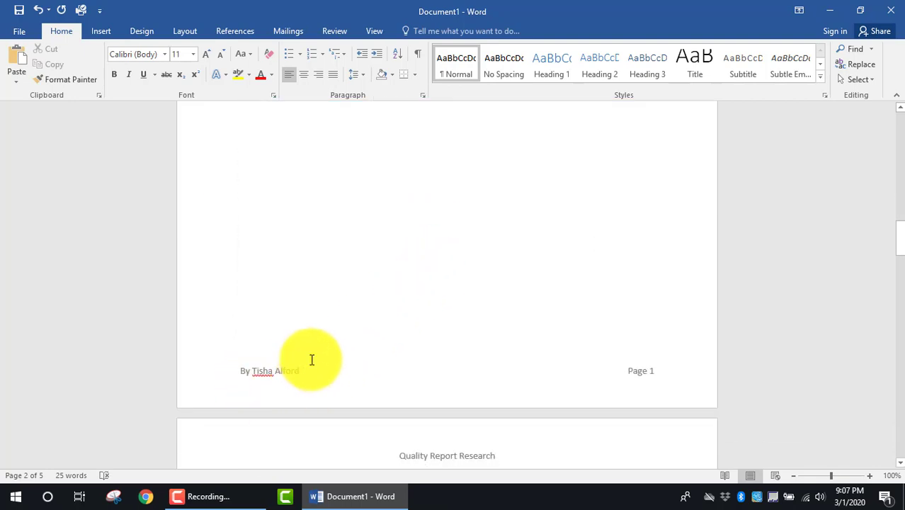
scroll(311, 360, up, 5)
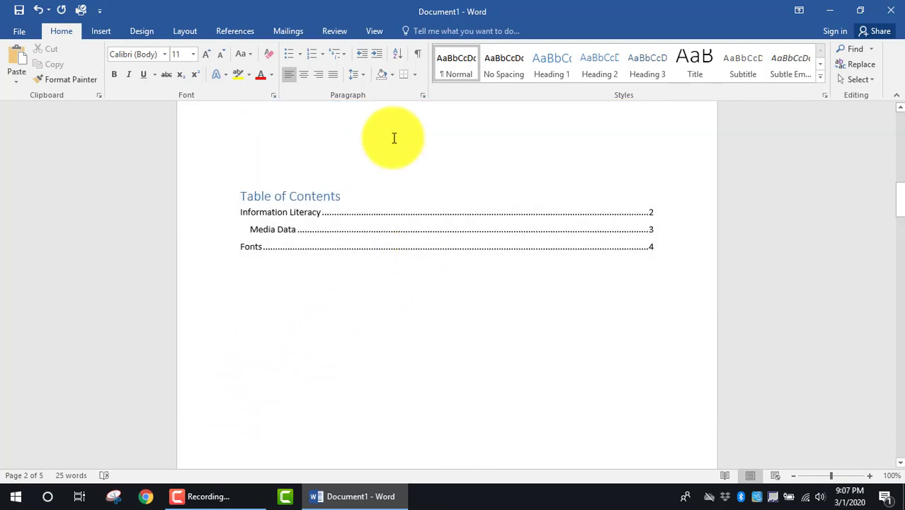
scroll(394, 139, up, 2)
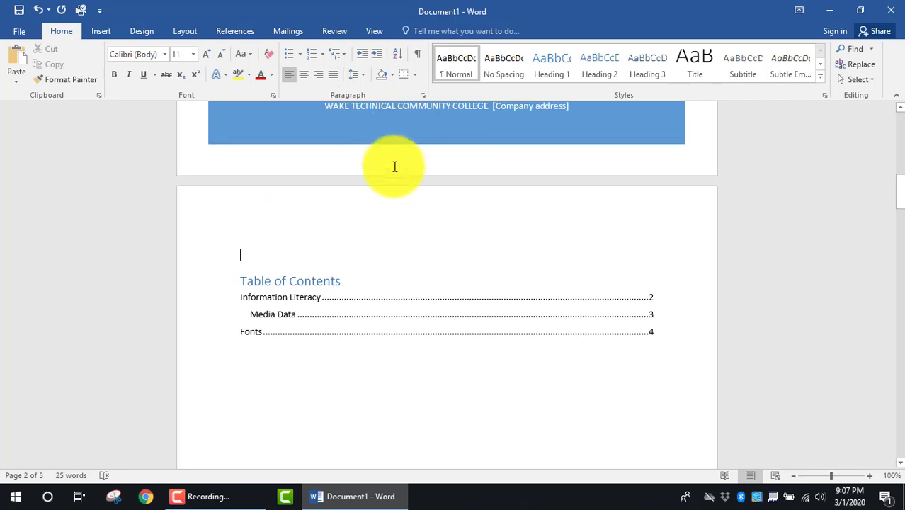
double_click(400, 240)
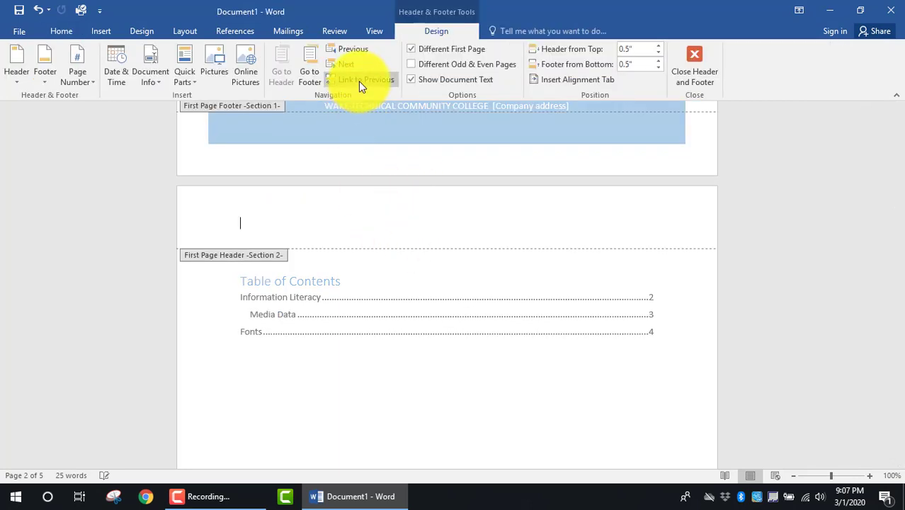
click(369, 384)
click(369, 385)
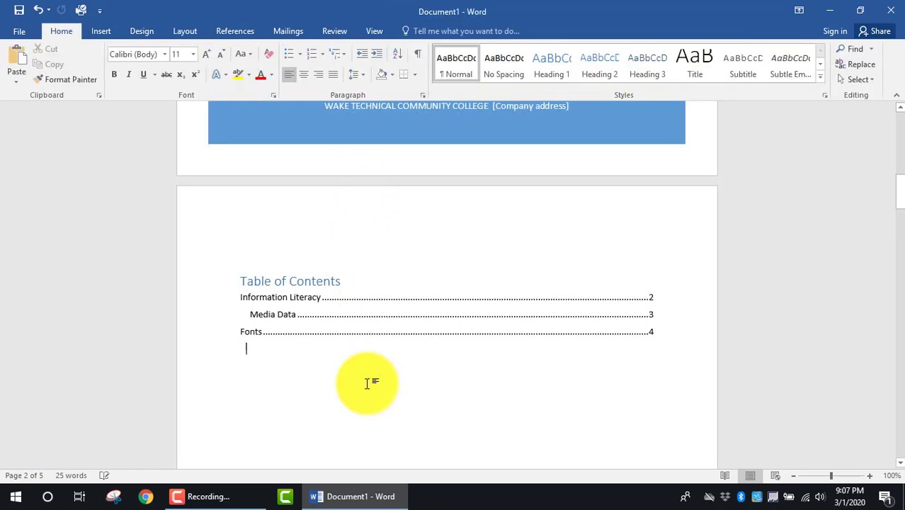